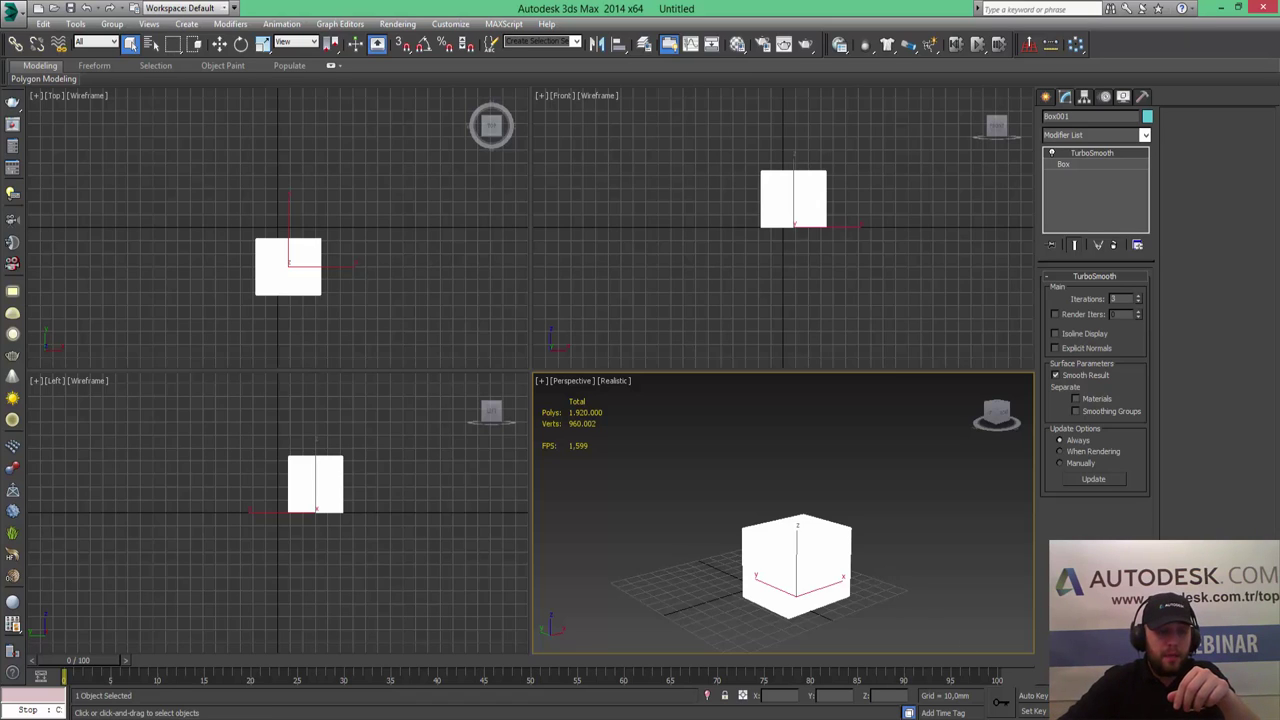
- Maximize the Perspective viewport, zoom and pan in close on the smoothed box, and reselect it
key(alt+w)
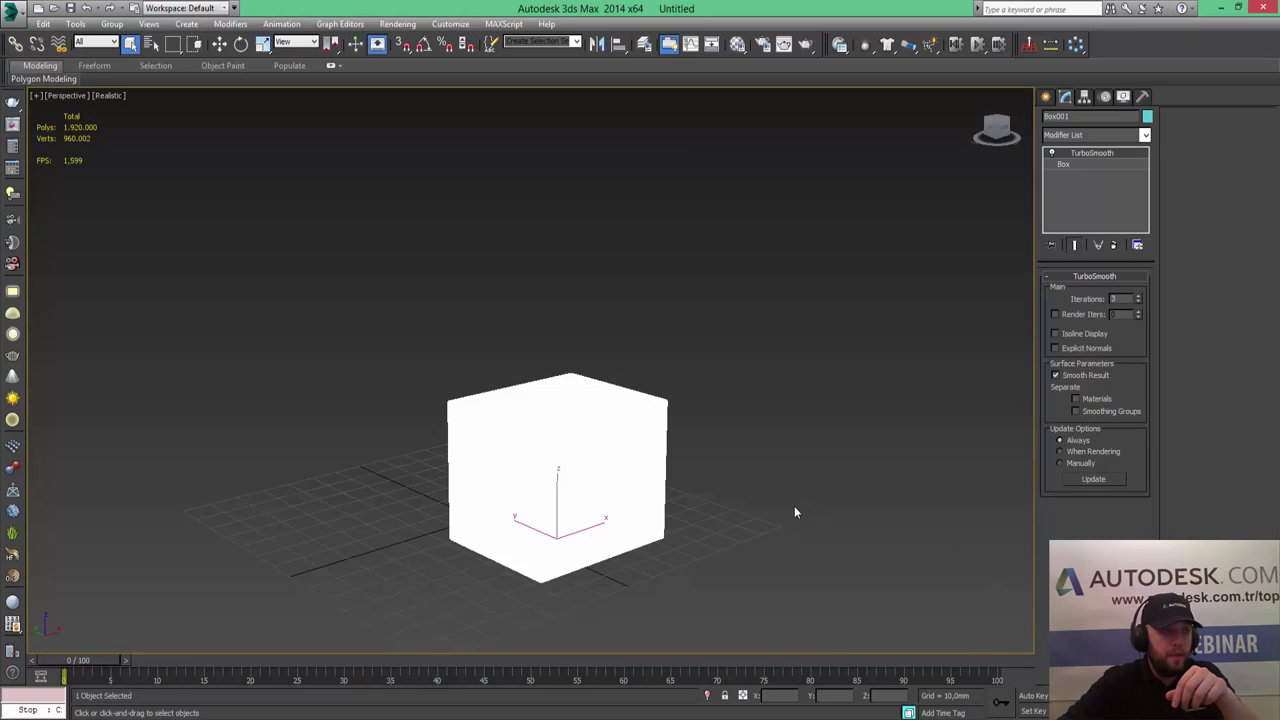
click(796, 510)
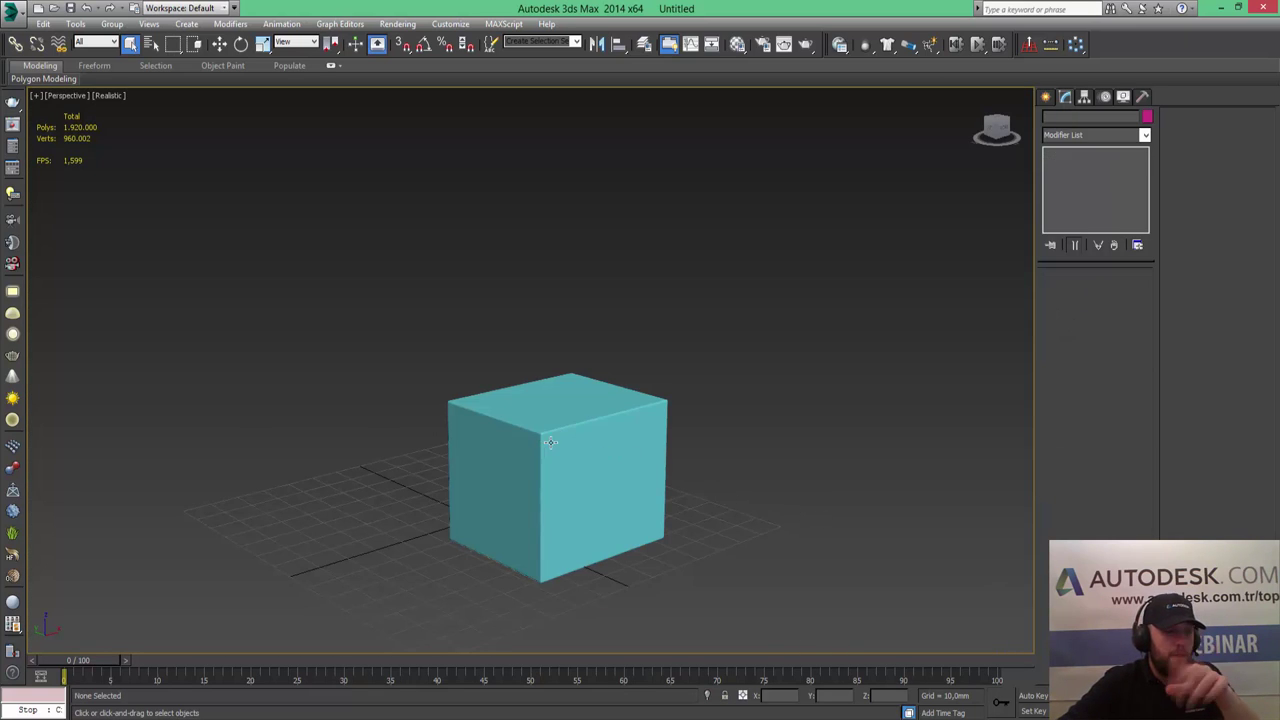
scroll(548, 442, up, 2)
scroll(550, 442, up, 2)
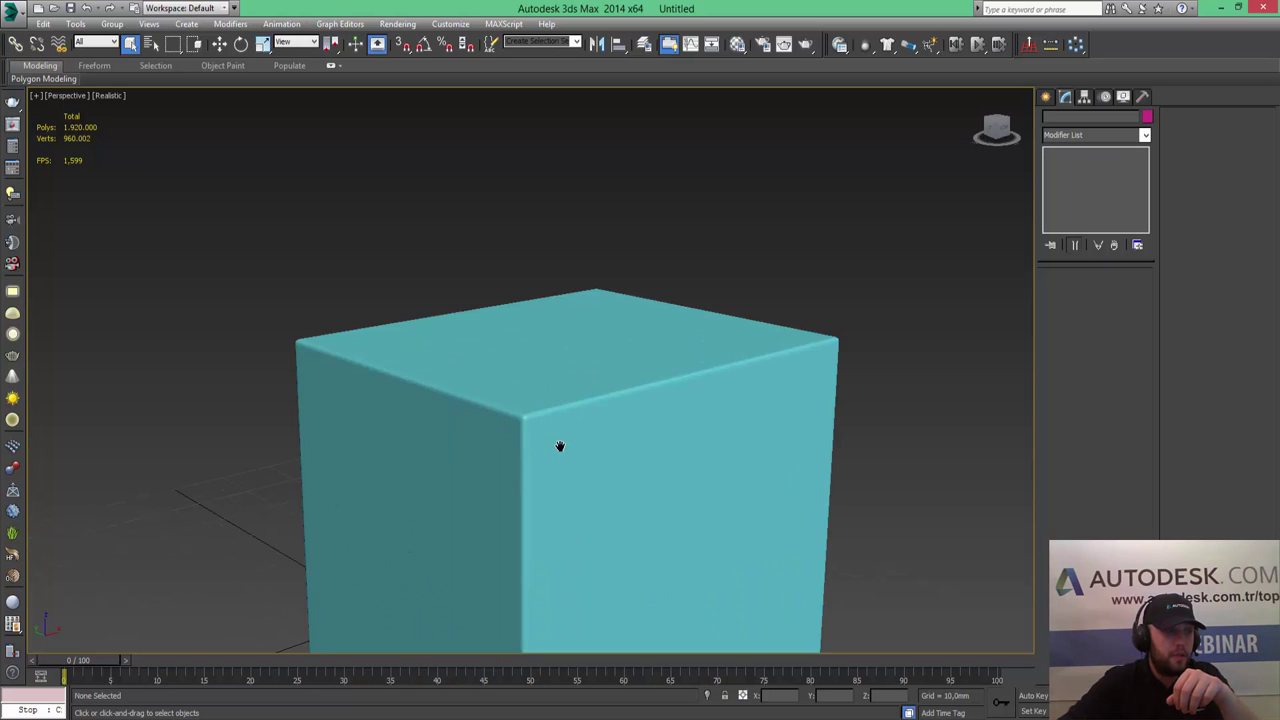
mouse_move(560, 446)
middle_down()
mouse_move(586, 386)
mouse_move(550, 322)
mouse_move(494, 303)
mouse_move(446, 329)
mouse_move(540, 363)
mouse_move(632, 349)
mouse_move(671, 314)
mouse_move(523, 280)
mouse_move(486, 294)
mouse_move(477, 306)
mouse_move(589, 320)
mouse_move(597, 336)
mouse_move(534, 331)
mouse_move(511, 351)
mouse_move(617, 360)
mouse_move(650, 314)
mouse_move(614, 309)
mouse_move(523, 380)
mouse_move(617, 311)
mouse_move(634, 314)
mouse_move(591, 360)
mouse_move(514, 389)
middle_up()
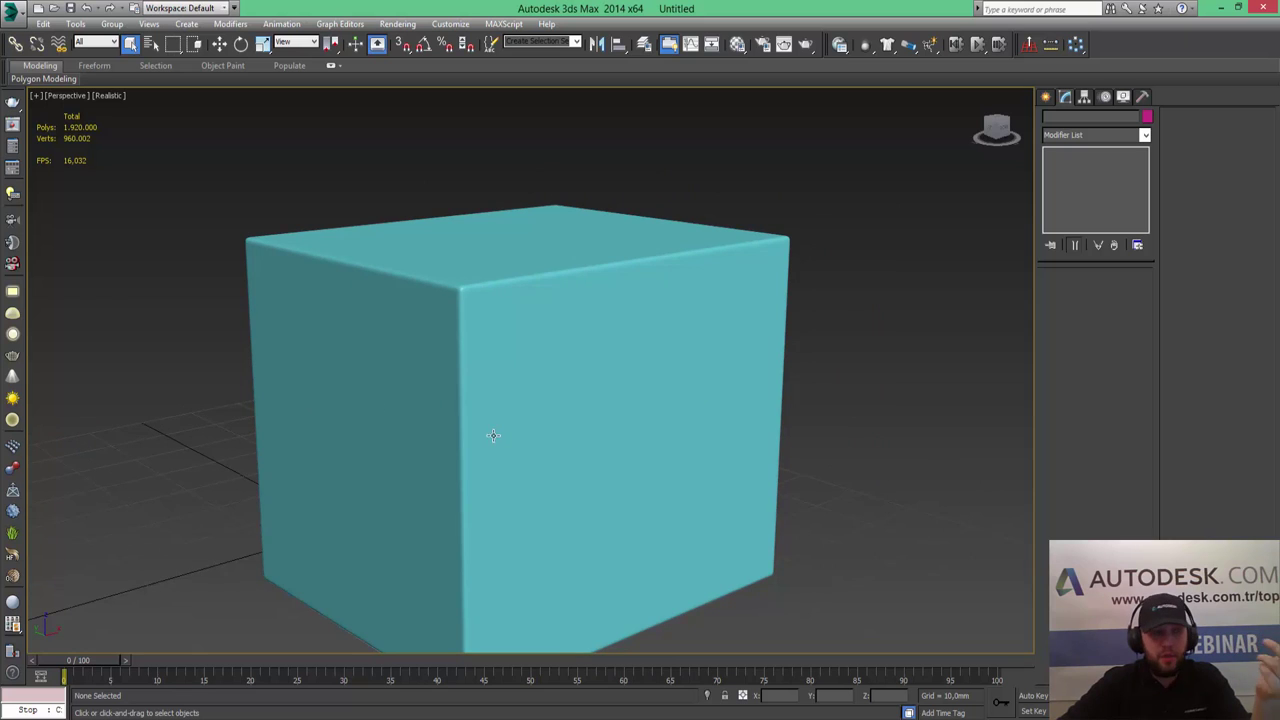
middle_drag(508, 411, 540, 369)
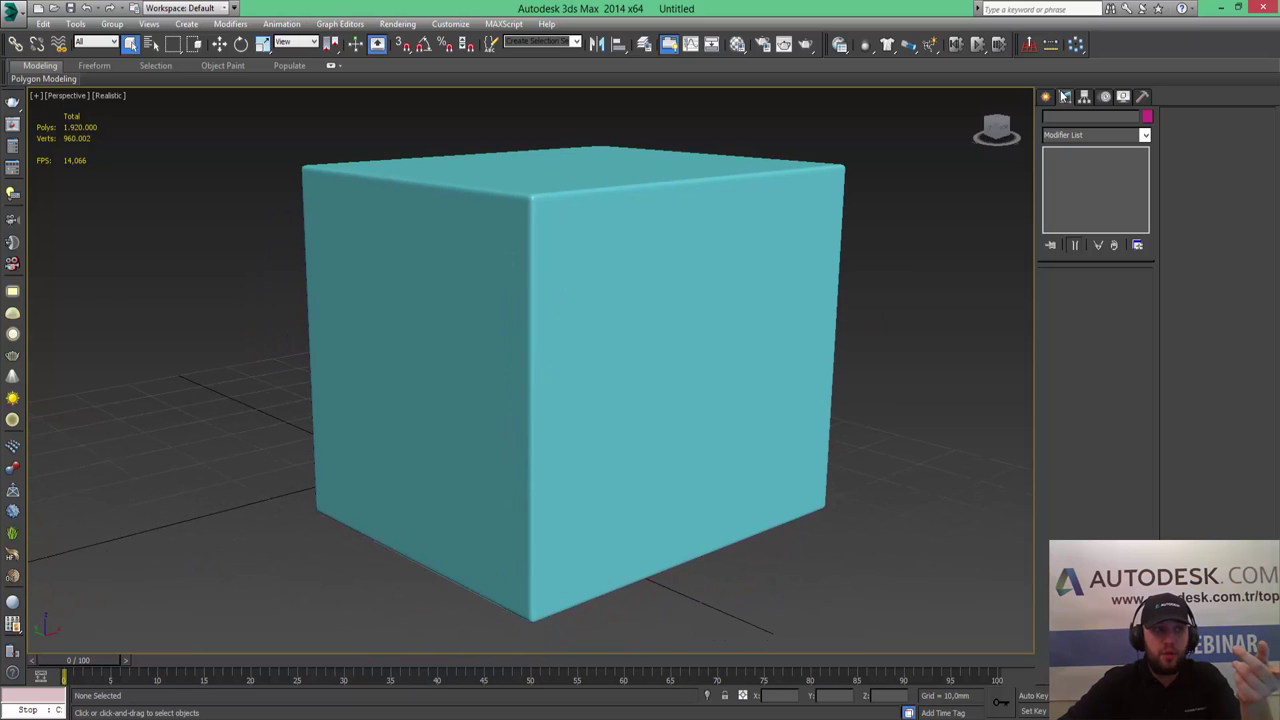
click(700, 305)
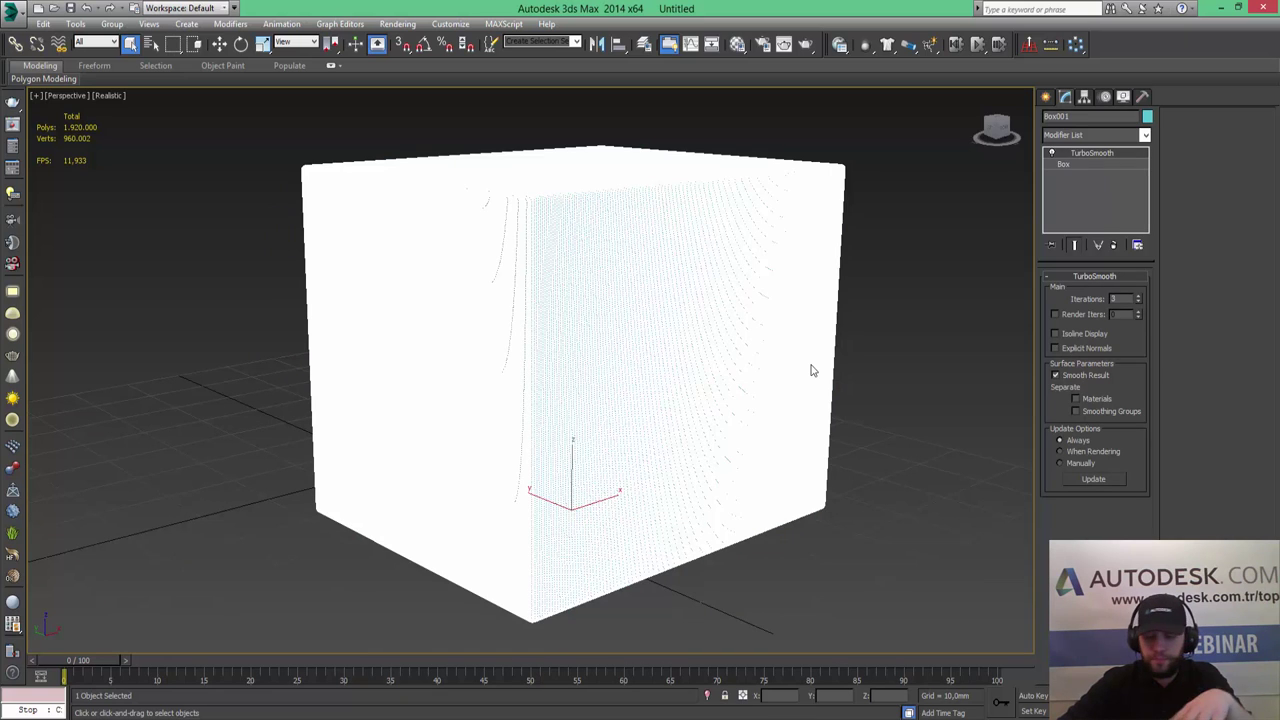
- In Render Setup, enable global illumination with Light cache as the secondary engine
click(400, 24)
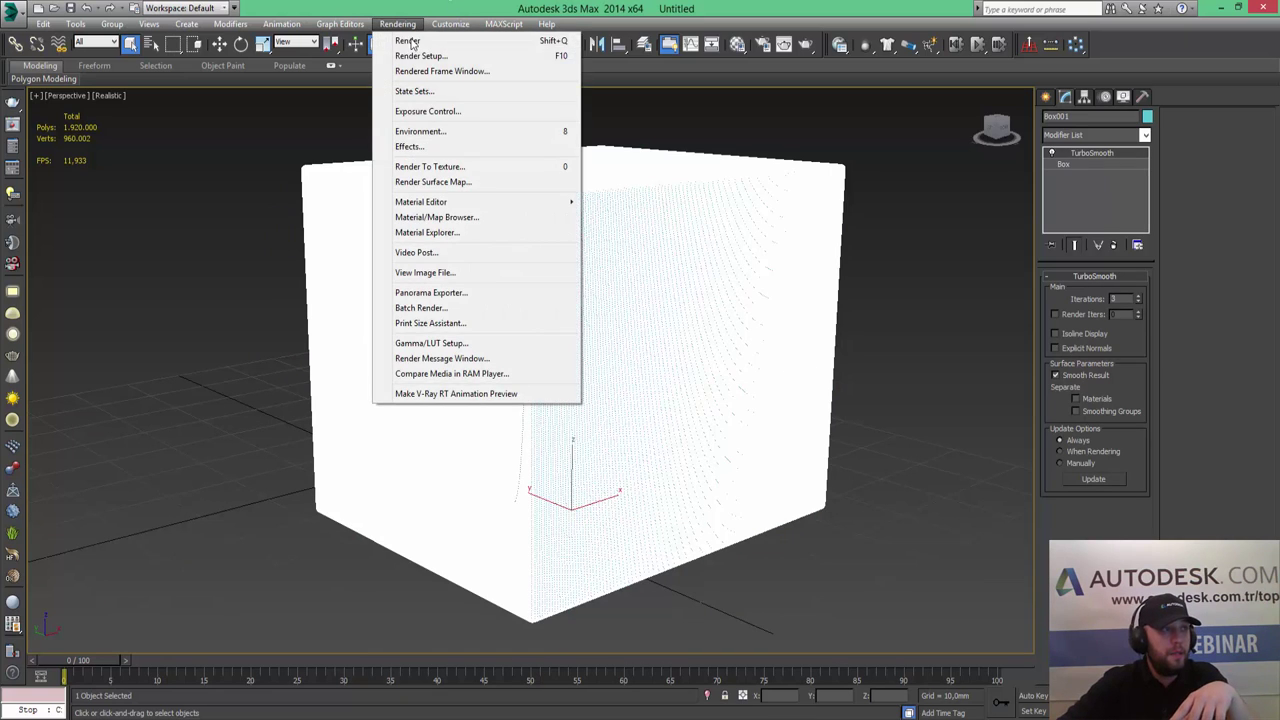
click(420, 56)
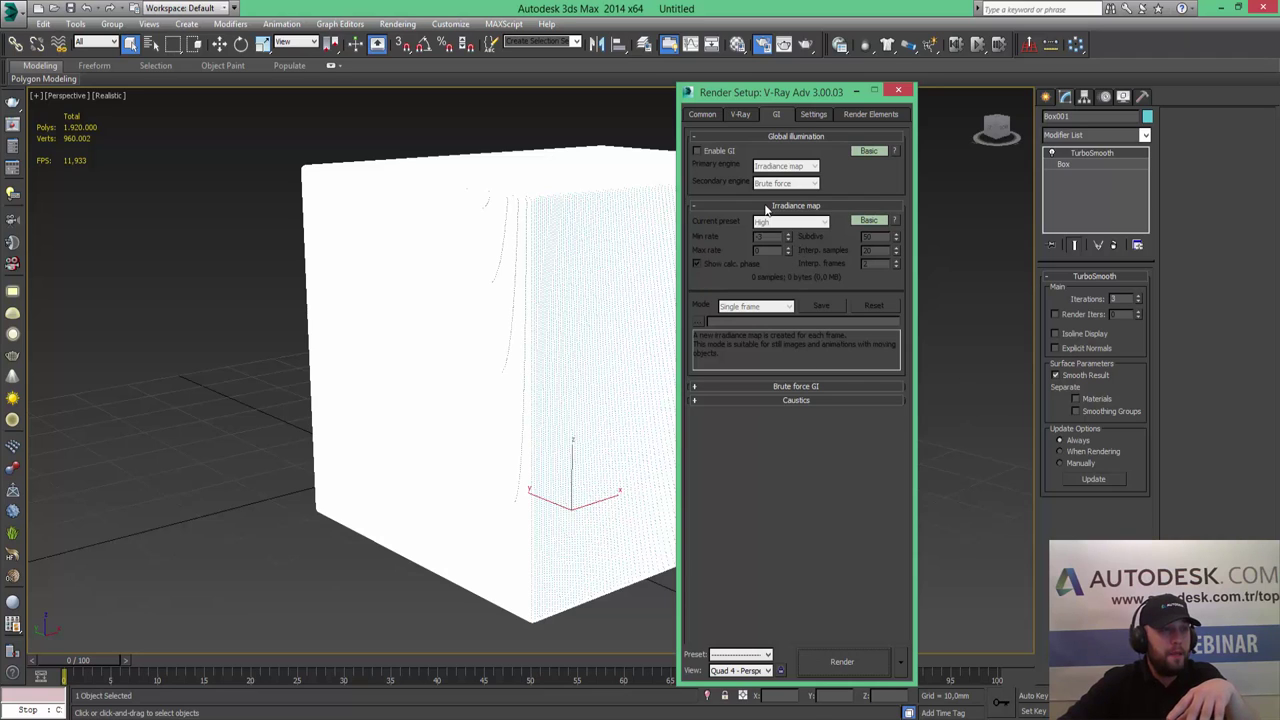
click(713, 154)
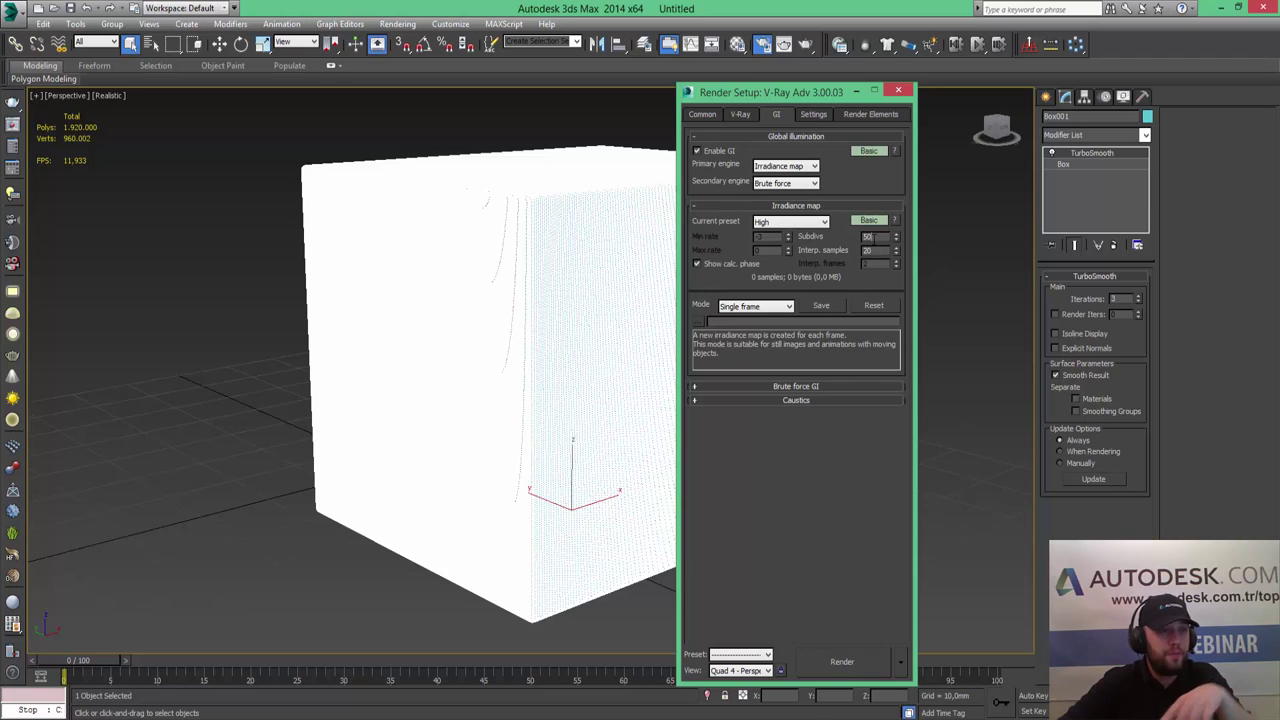
click(792, 385)
click(786, 183)
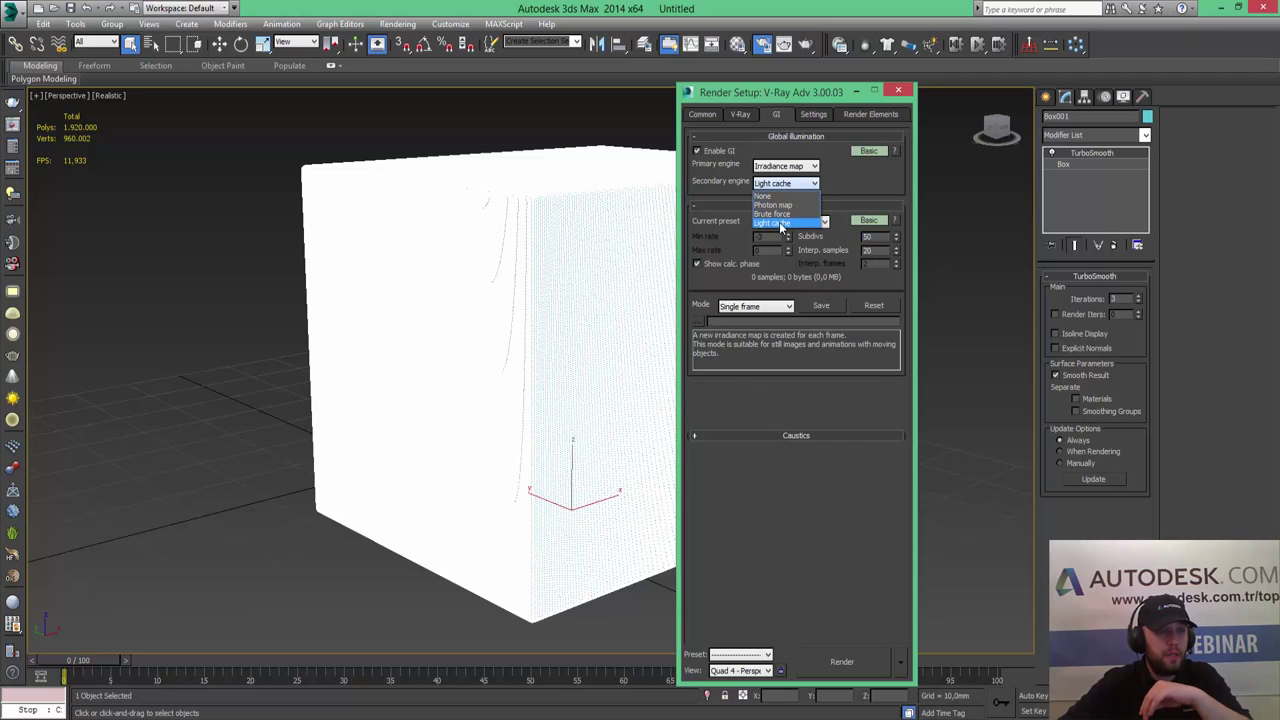
click(785, 222)
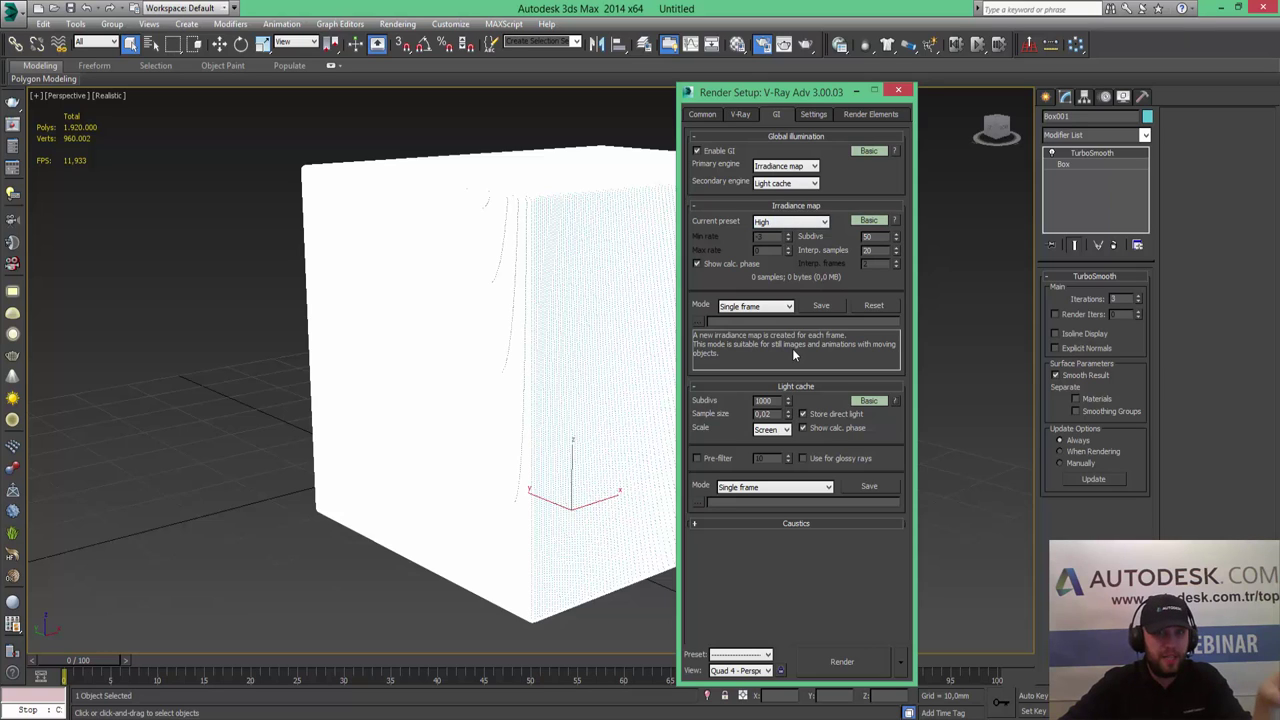
click(703, 114)
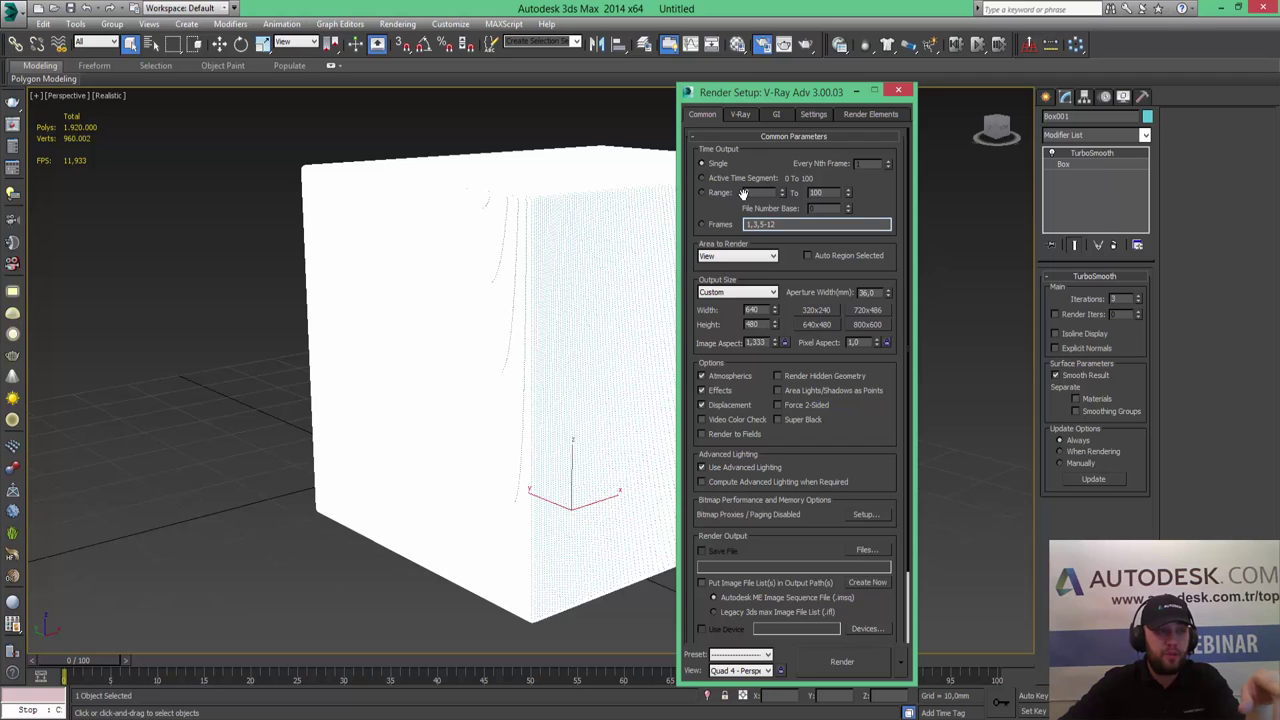
- Create a VRayPlane floor beside the box
click(1049, 97)
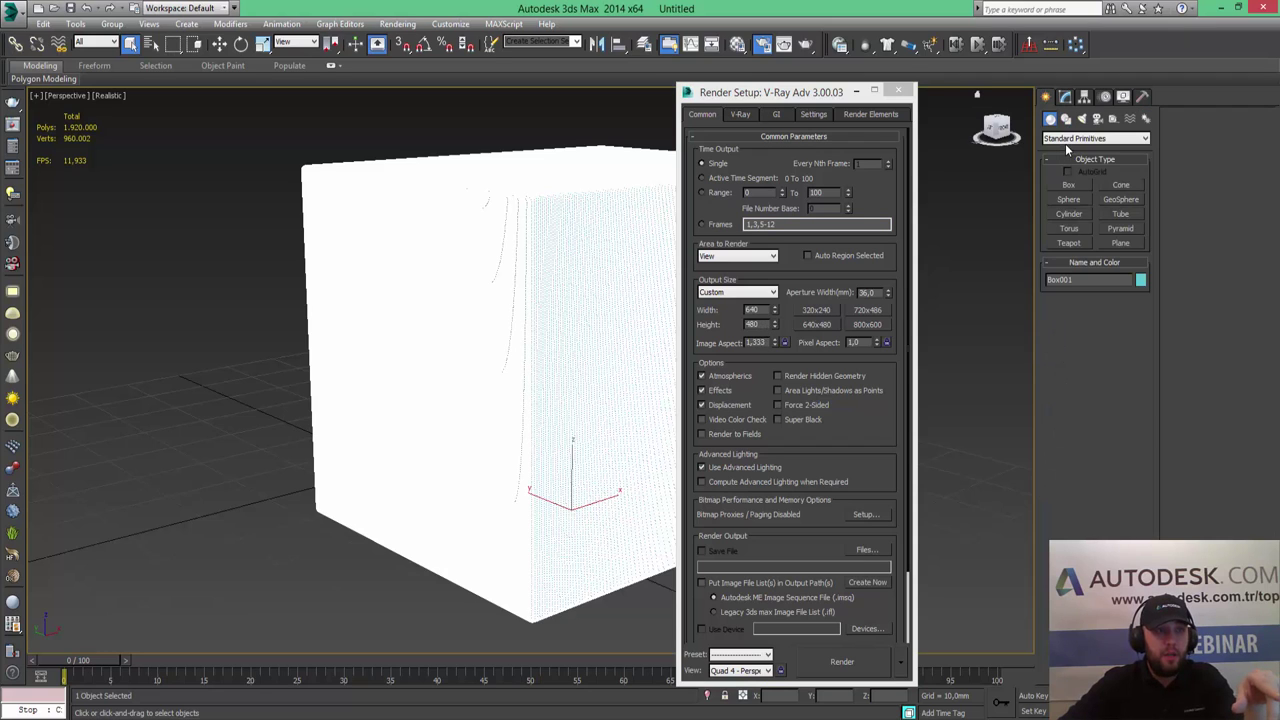
click(1065, 139)
click(1055, 277)
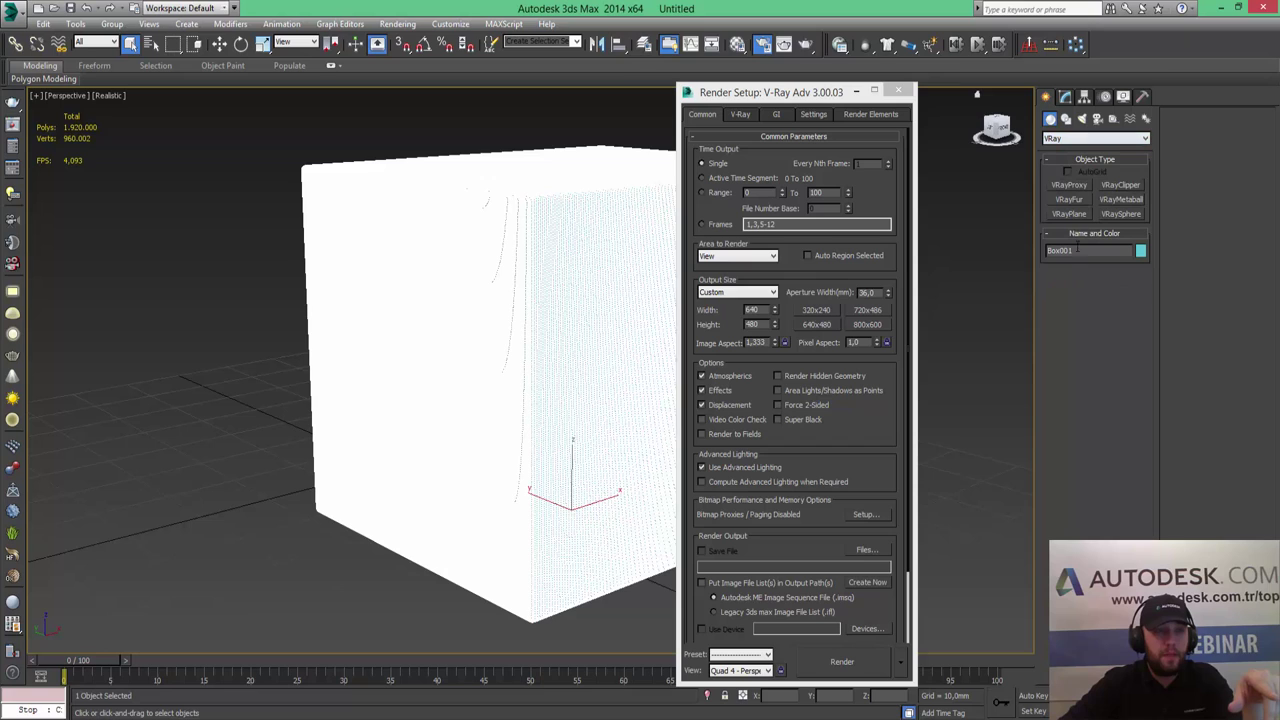
click(1069, 214)
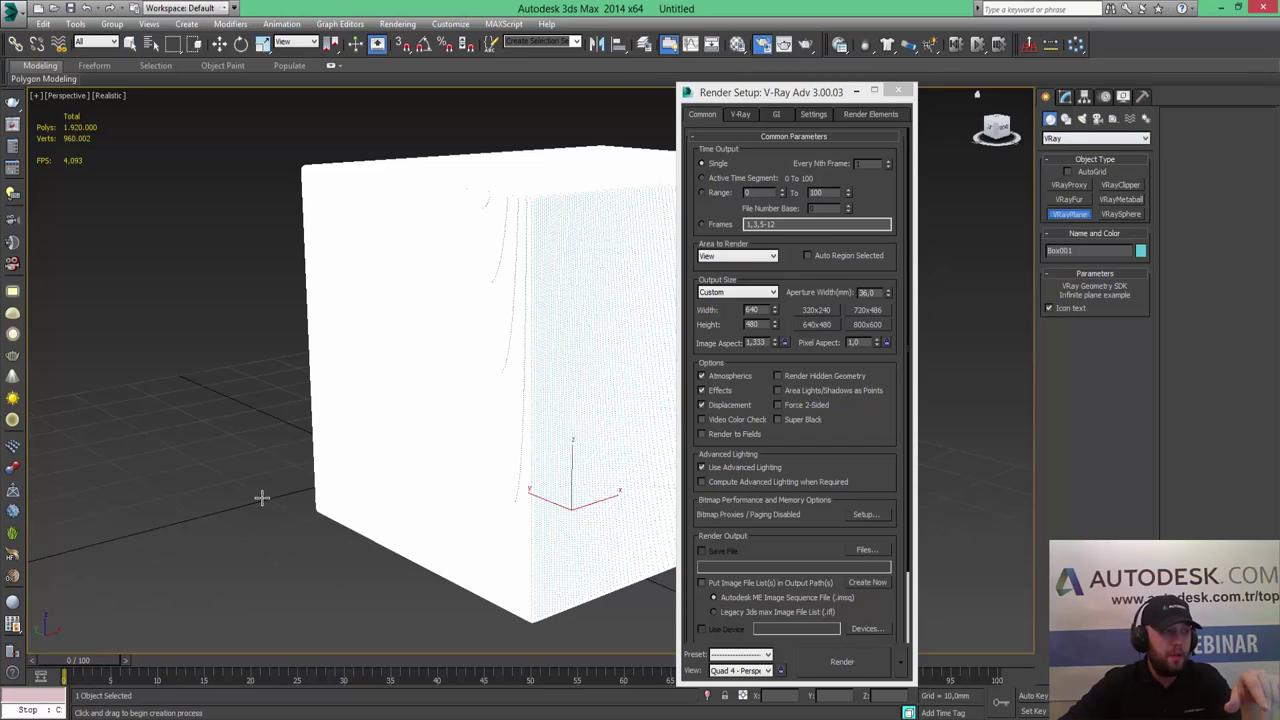
click(233, 485)
- Enable GI environment on the V-Ray tab and minimize the render settings
click(751, 113)
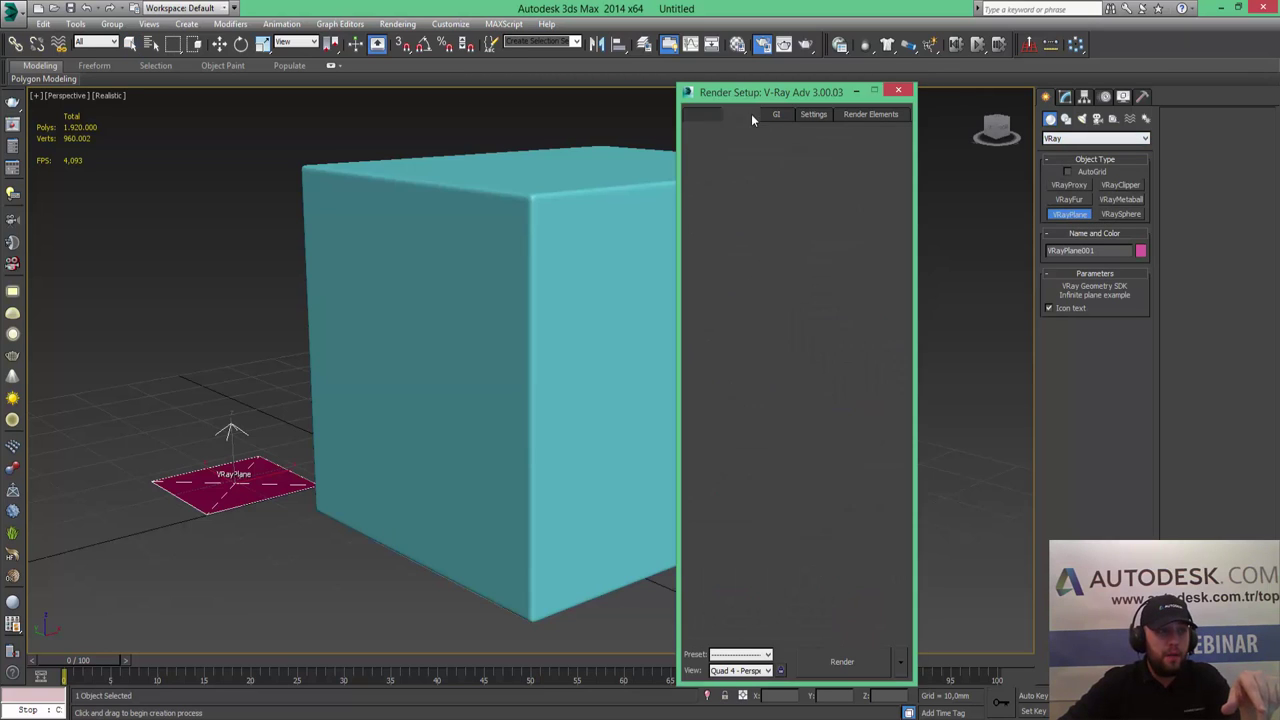
click(722, 381)
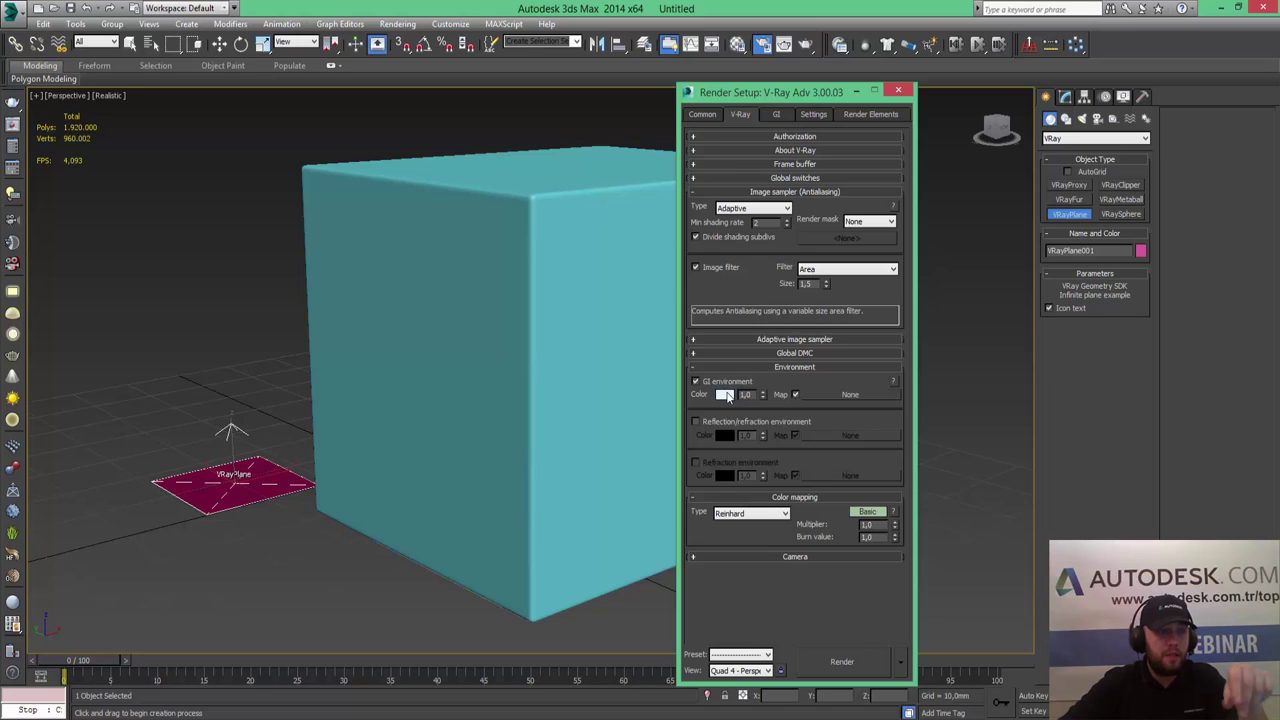
click(856, 94)
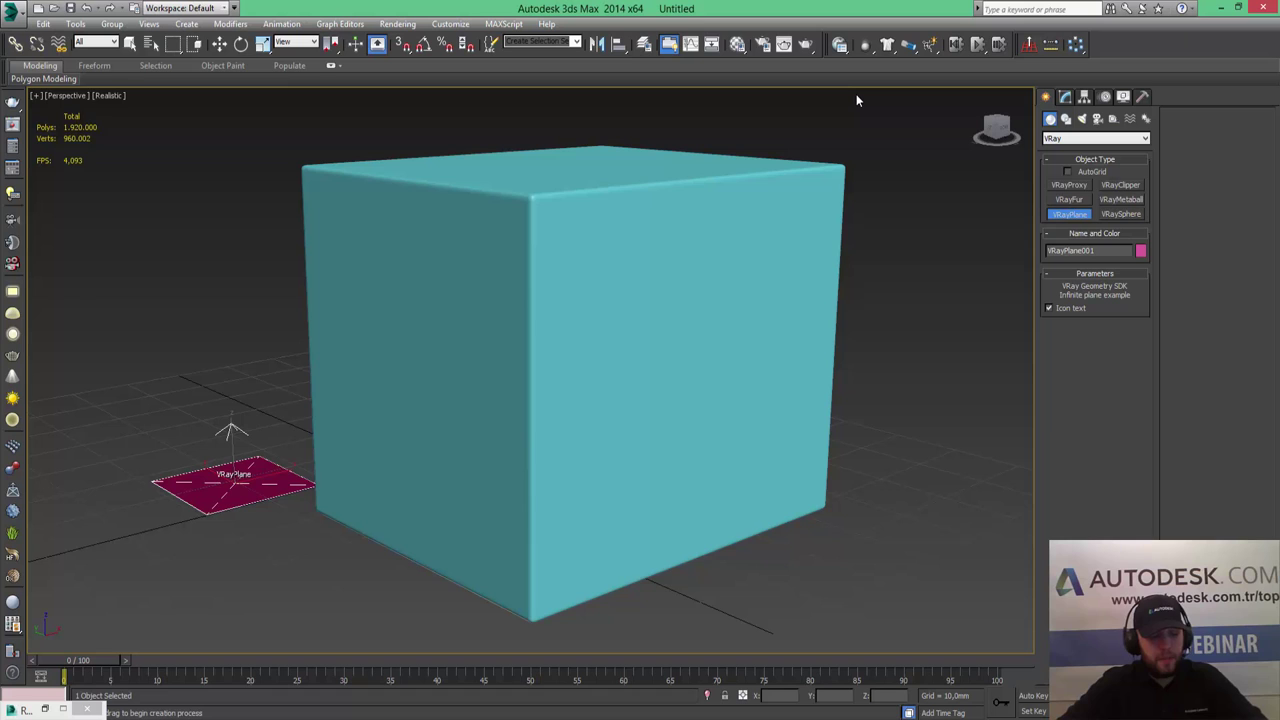
- Render a Shift+Q test frame, then close the frame buffer and minimize V-Ray messages
key(shift+q)
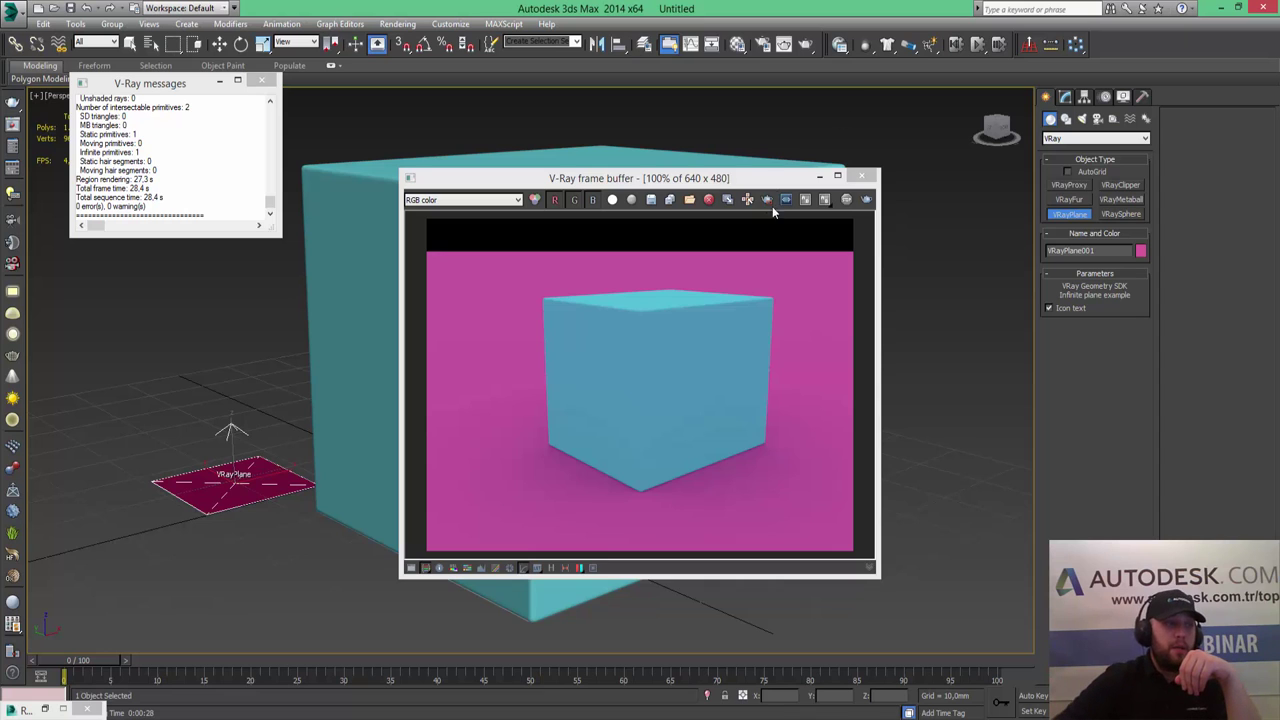
key(alt+F4)
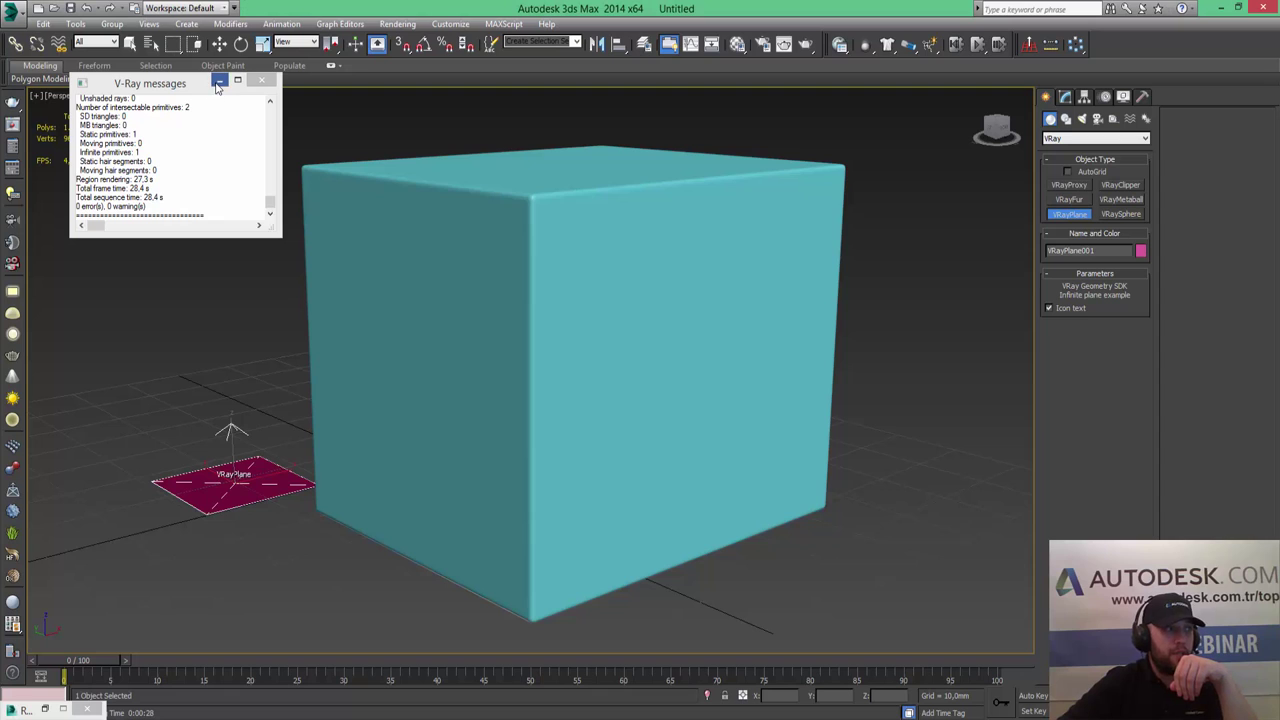
click(218, 82)
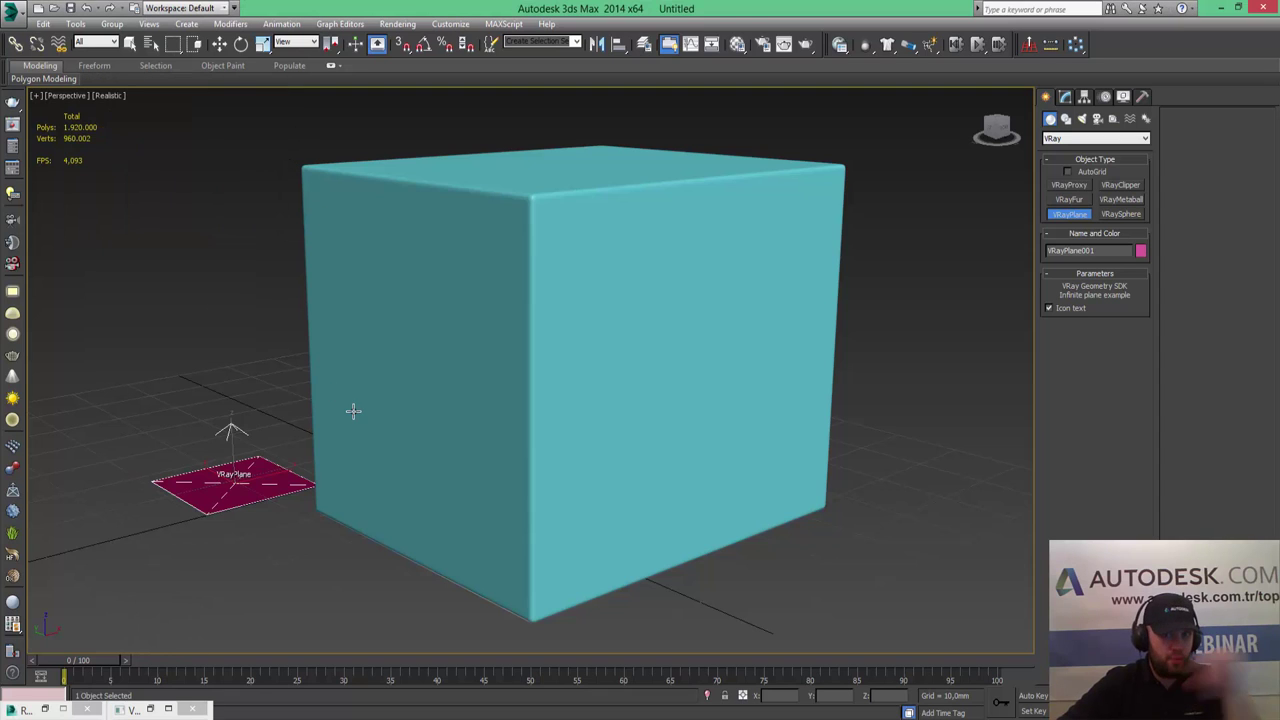
- Undo an accidental second VRayPlane, reselect the box, and zoom out to frame the scene
click(808, 538)
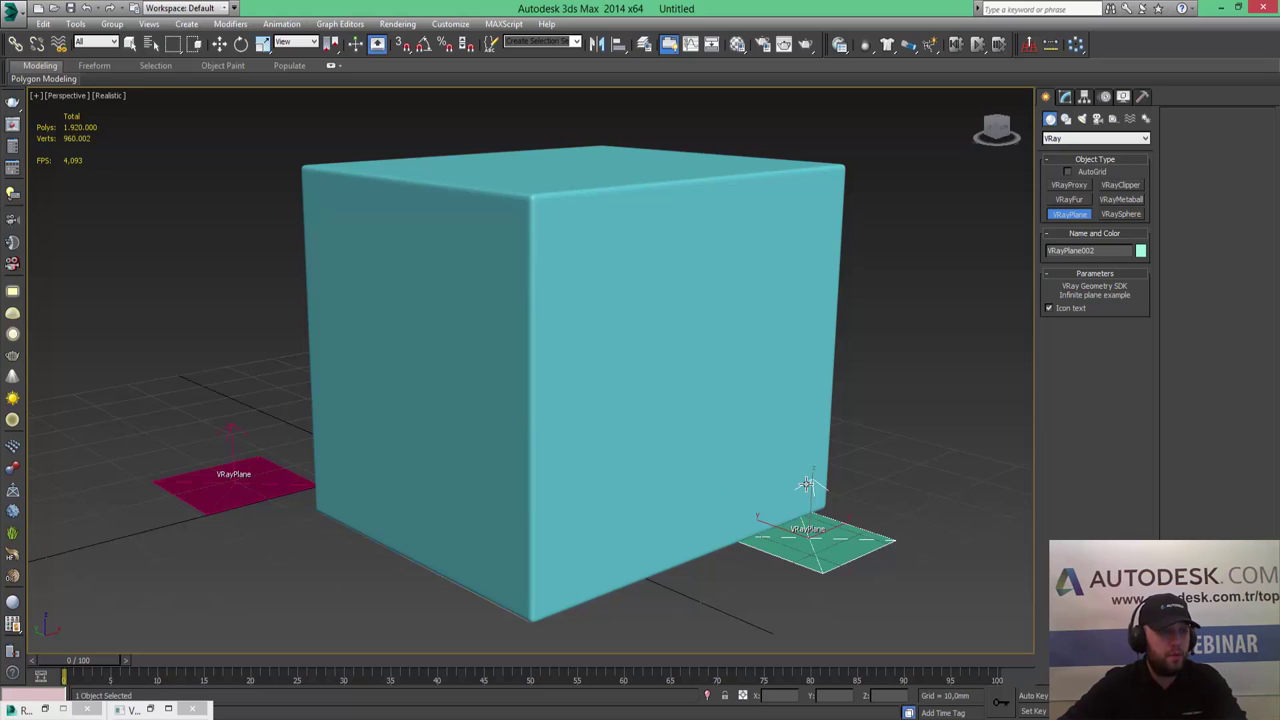
key(ctrl+z)
click(219, 44)
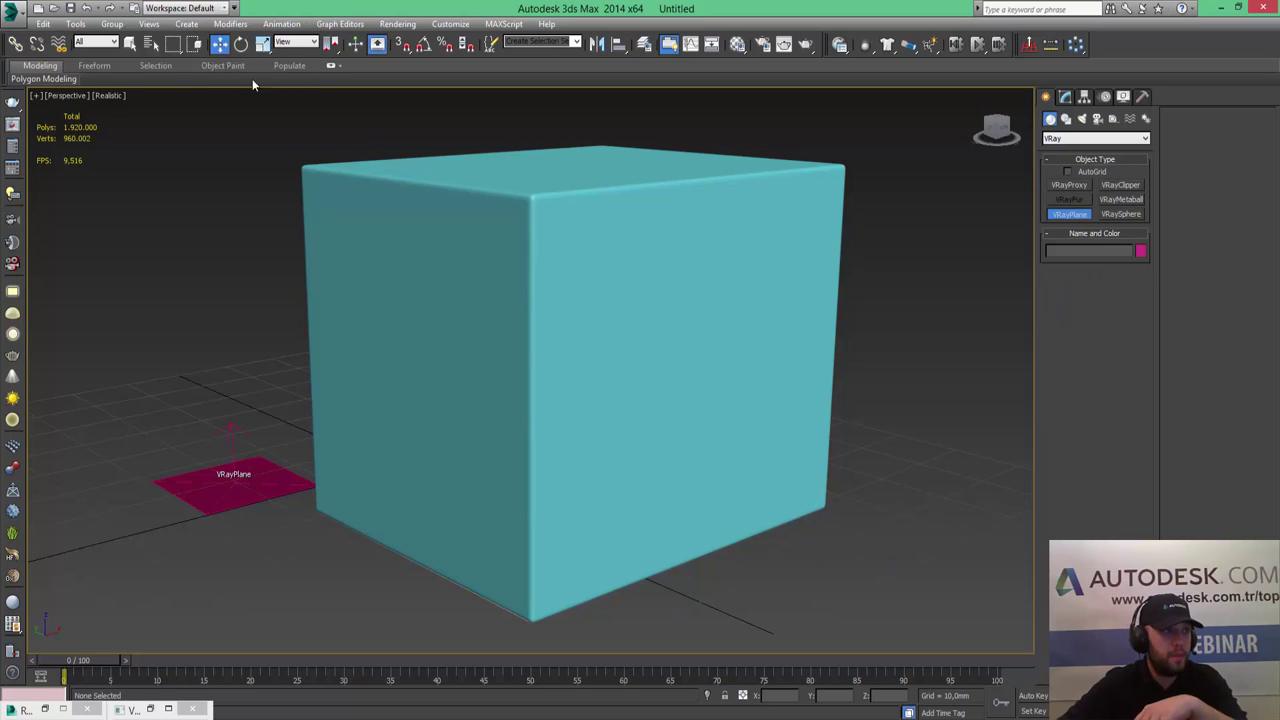
click(536, 350)
scroll(536, 350, down, 3)
scroll(536, 350, down, 5)
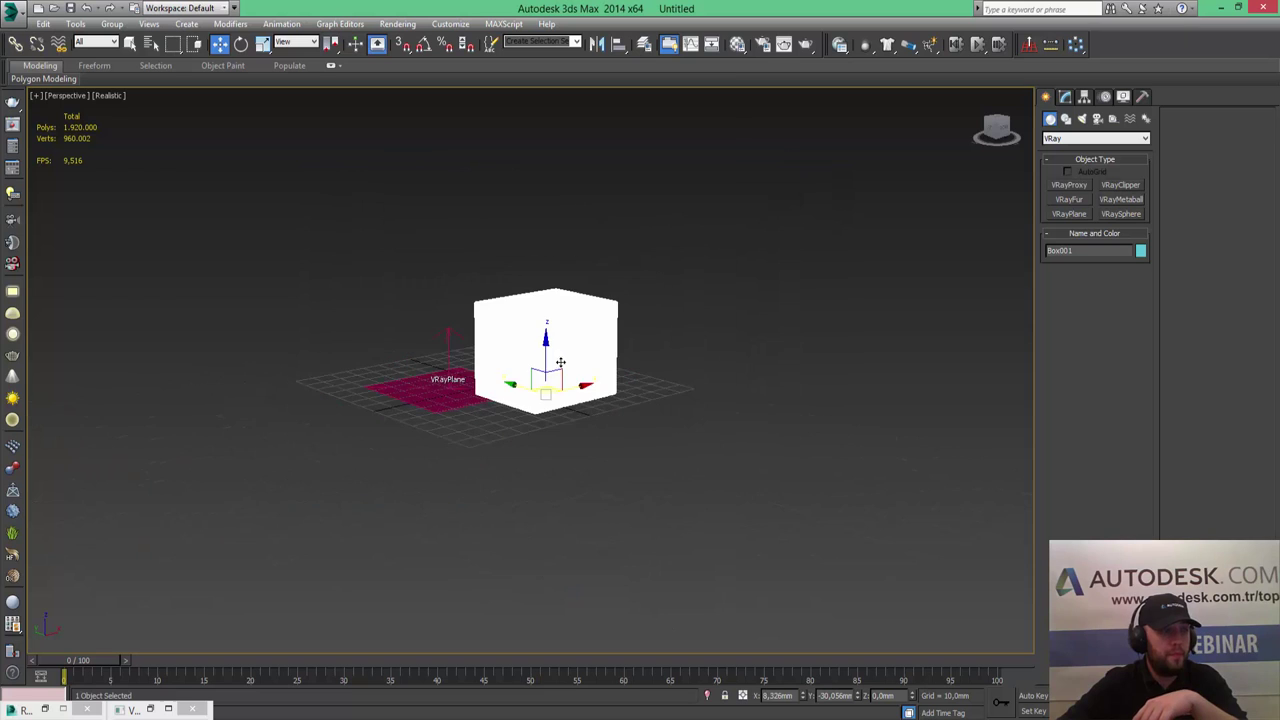
middle_drag(543, 388, 489, 424)
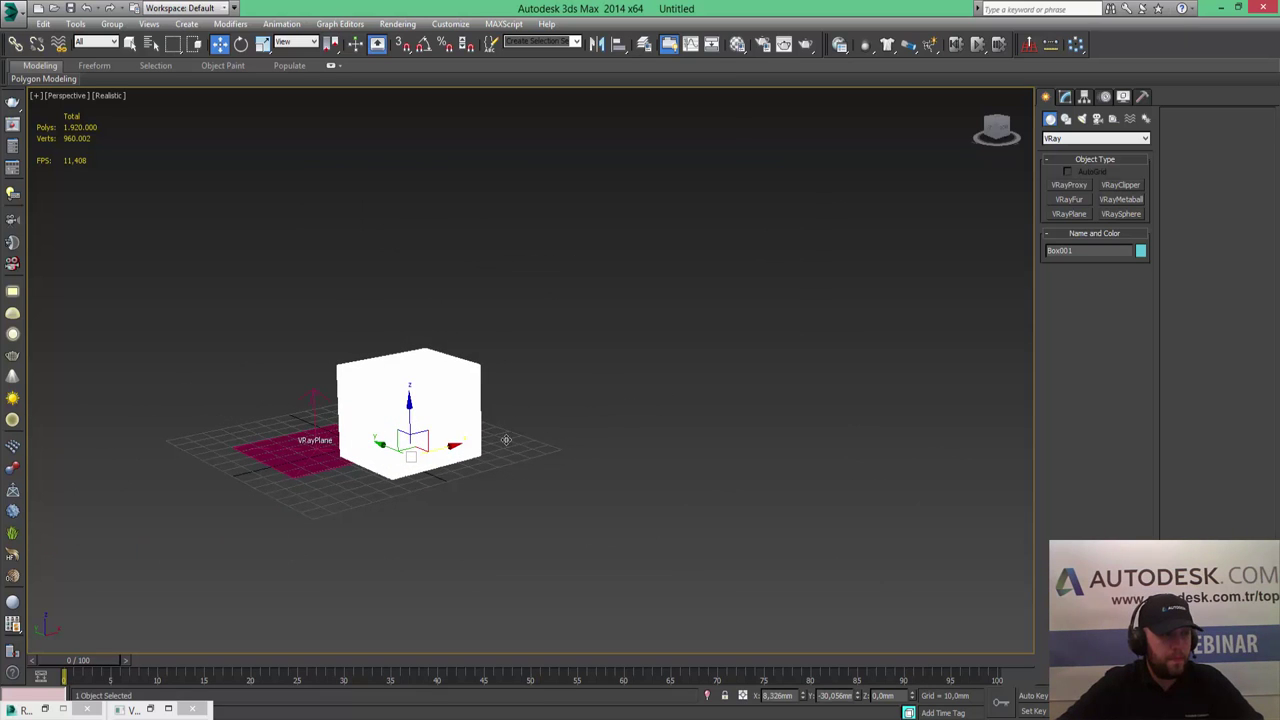
- Shift-drag the box into 5 copies, pan to the whole row, and deselect
mouse_move(506, 440)
shift+mouse_down()
mouse_move(604, 401)
mouse_move(645, 401)
shift+mouse_up()
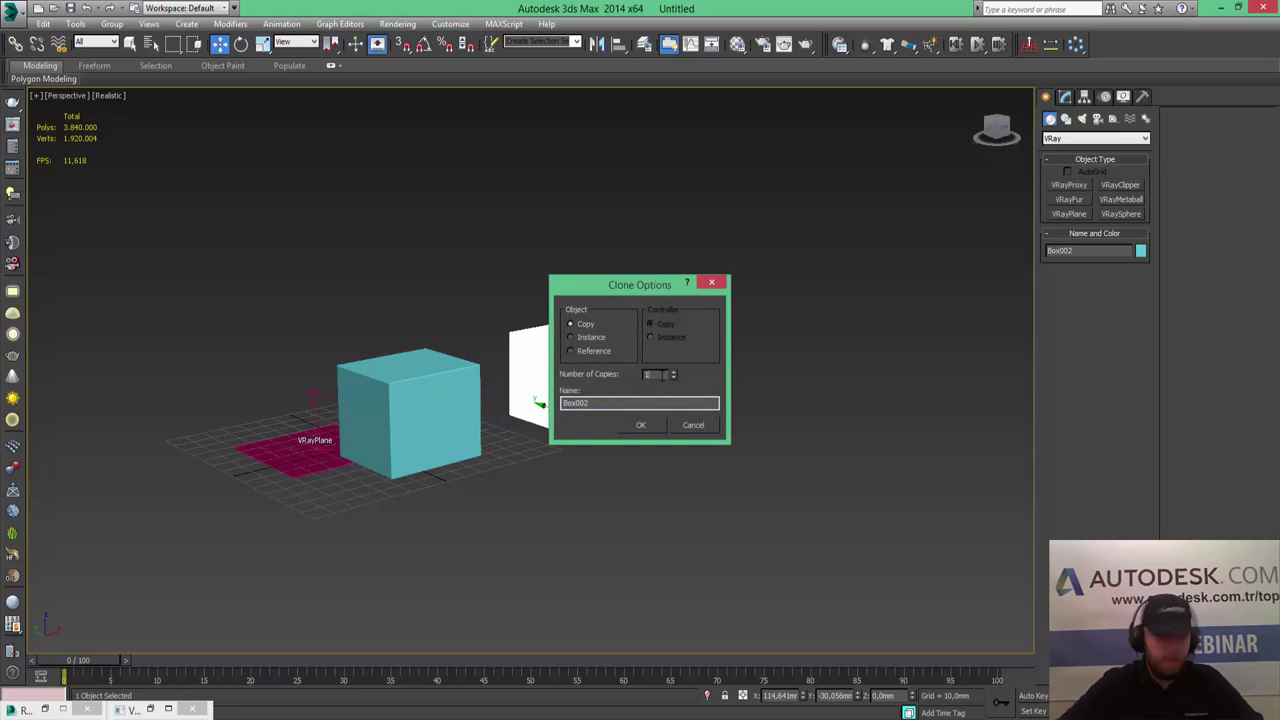
double_click(661, 375)
text(5)
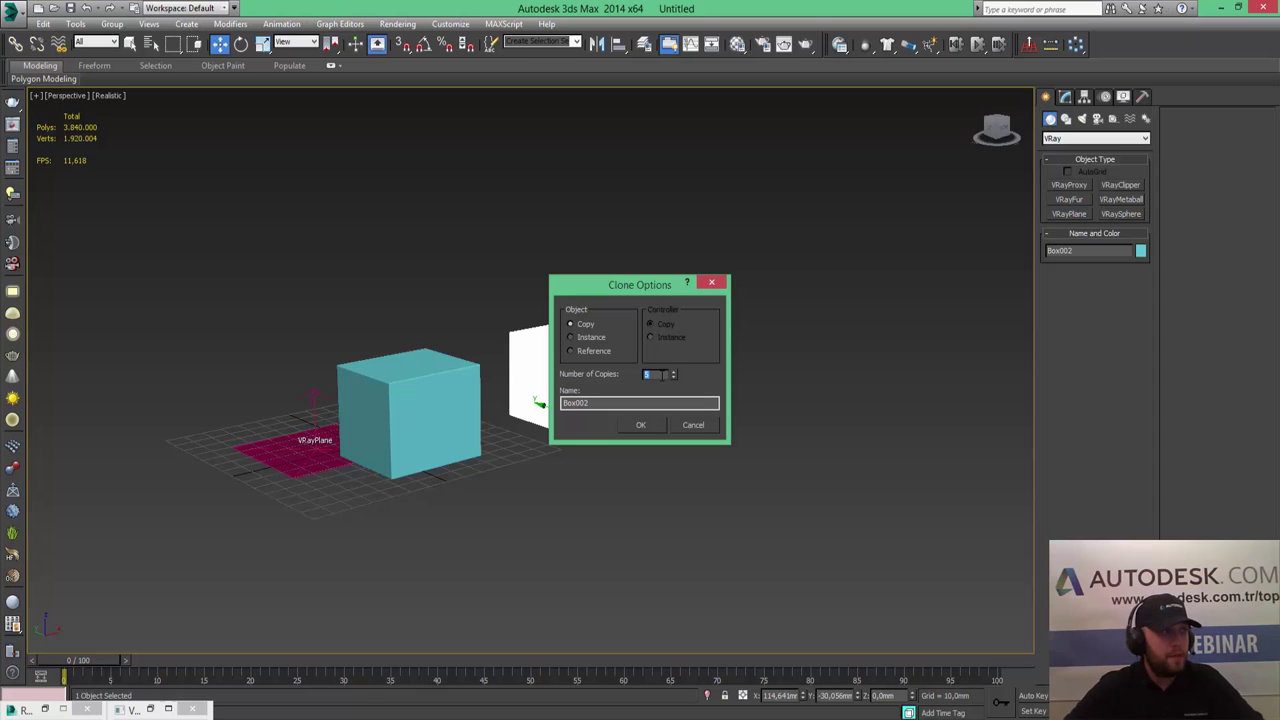
click(645, 424)
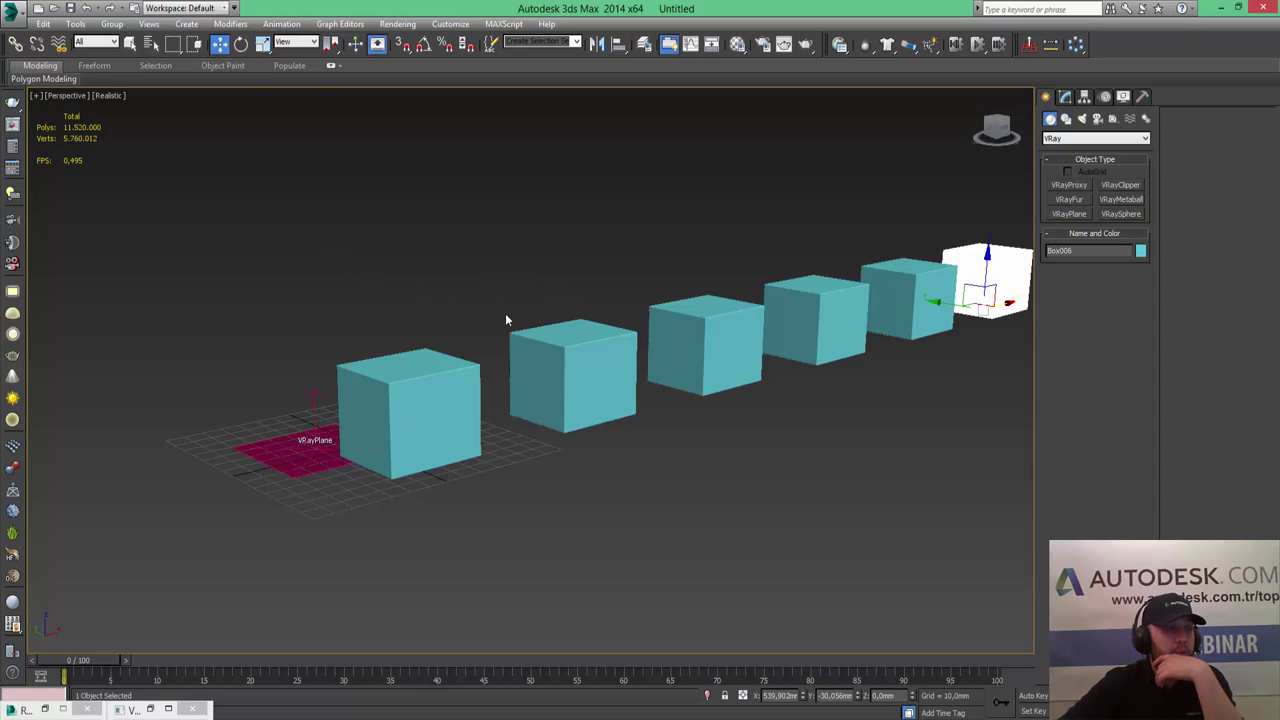
mouse_move(651, 403)
middle_down()
mouse_move(563, 426)
mouse_move(569, 407)
middle_up()
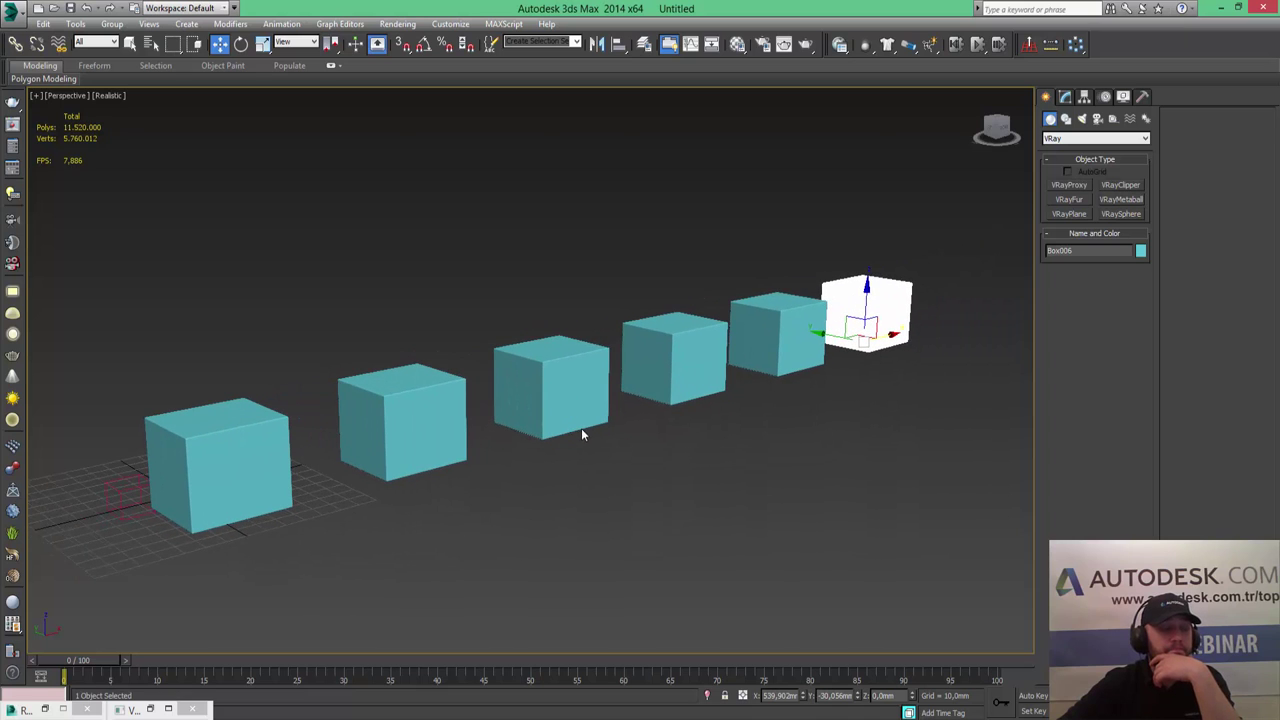
click(764, 487)
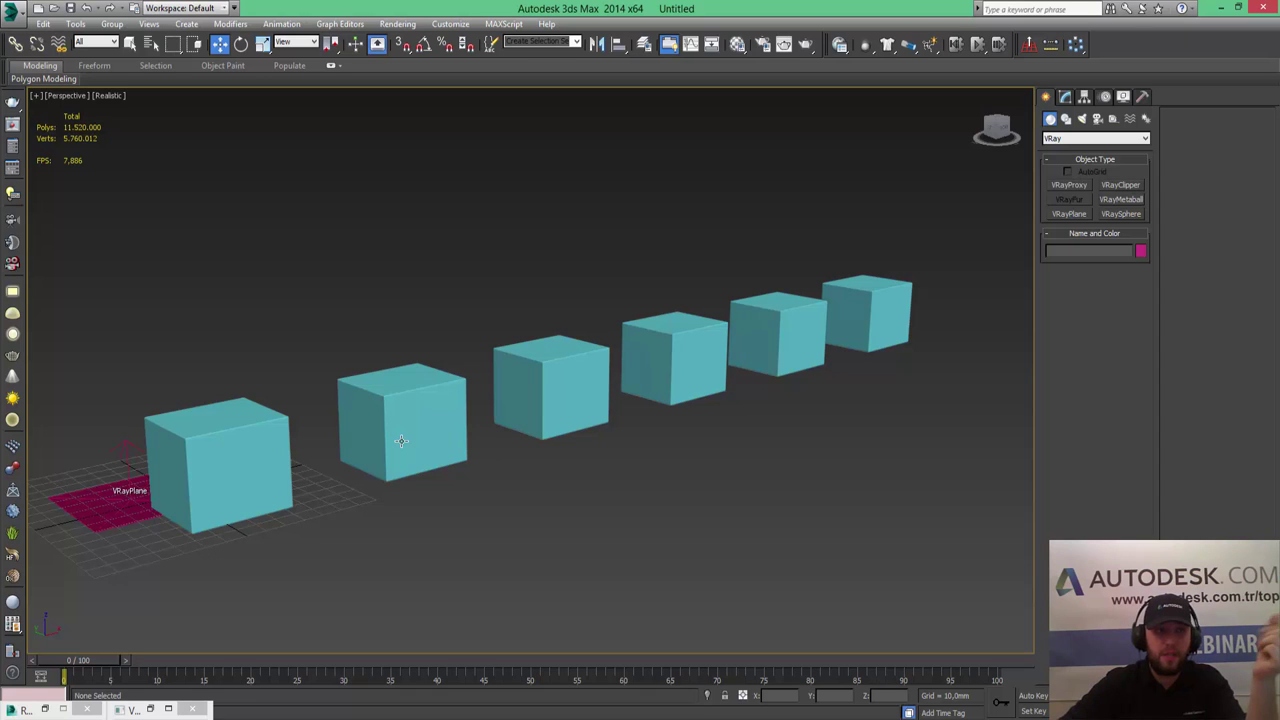
- Draw a VRayLight plane light in the Left viewport with all four viewports shown
click(1083, 119)
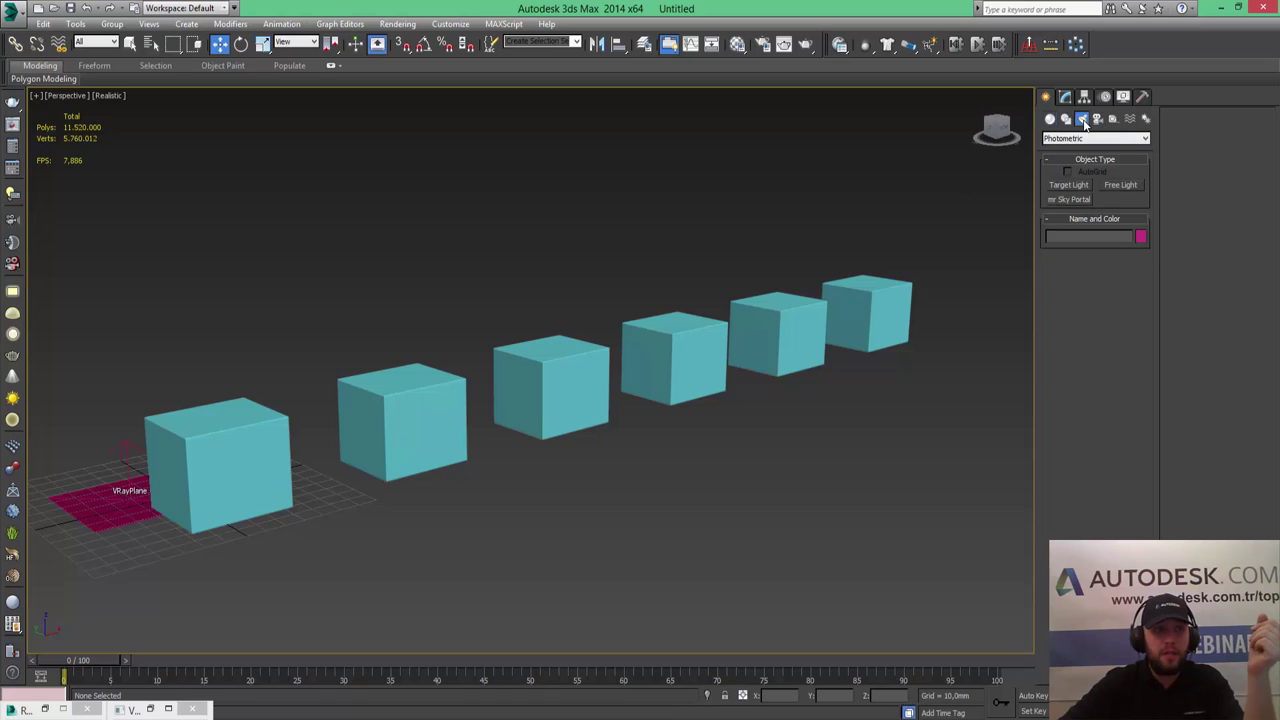
click(1075, 140)
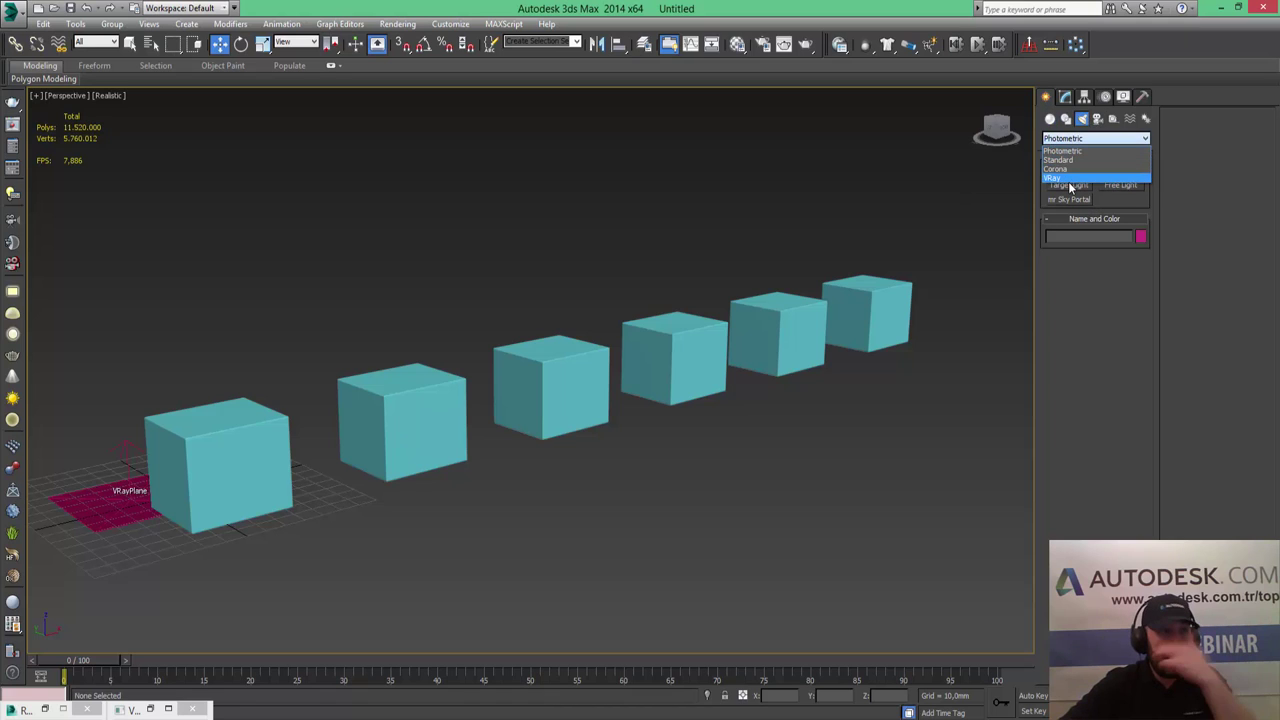
click(1068, 179)
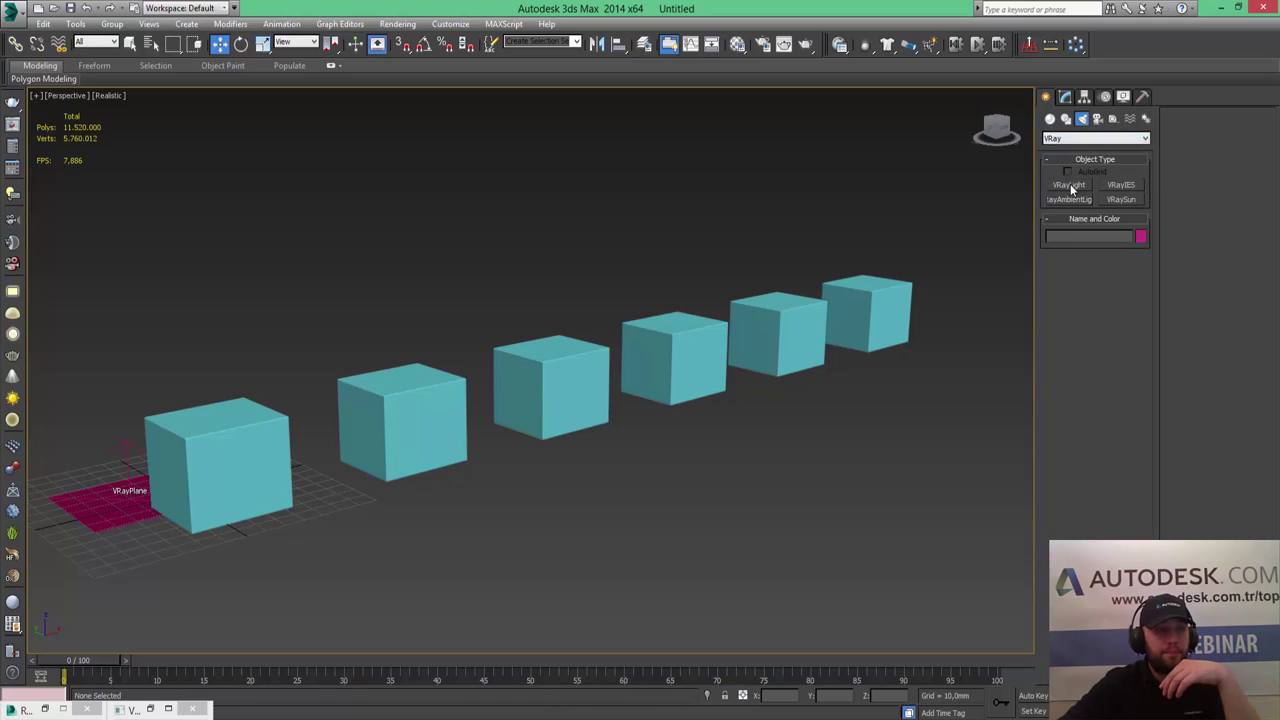
click(1071, 188)
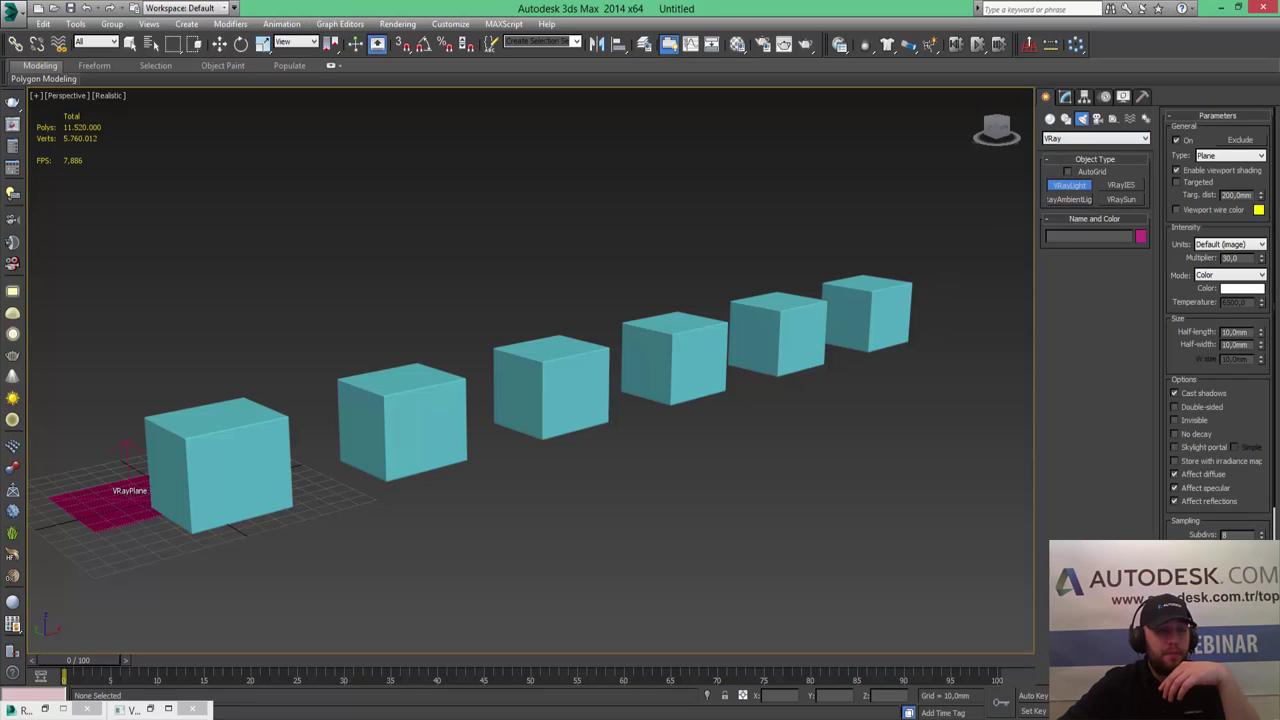
key(alt+w)
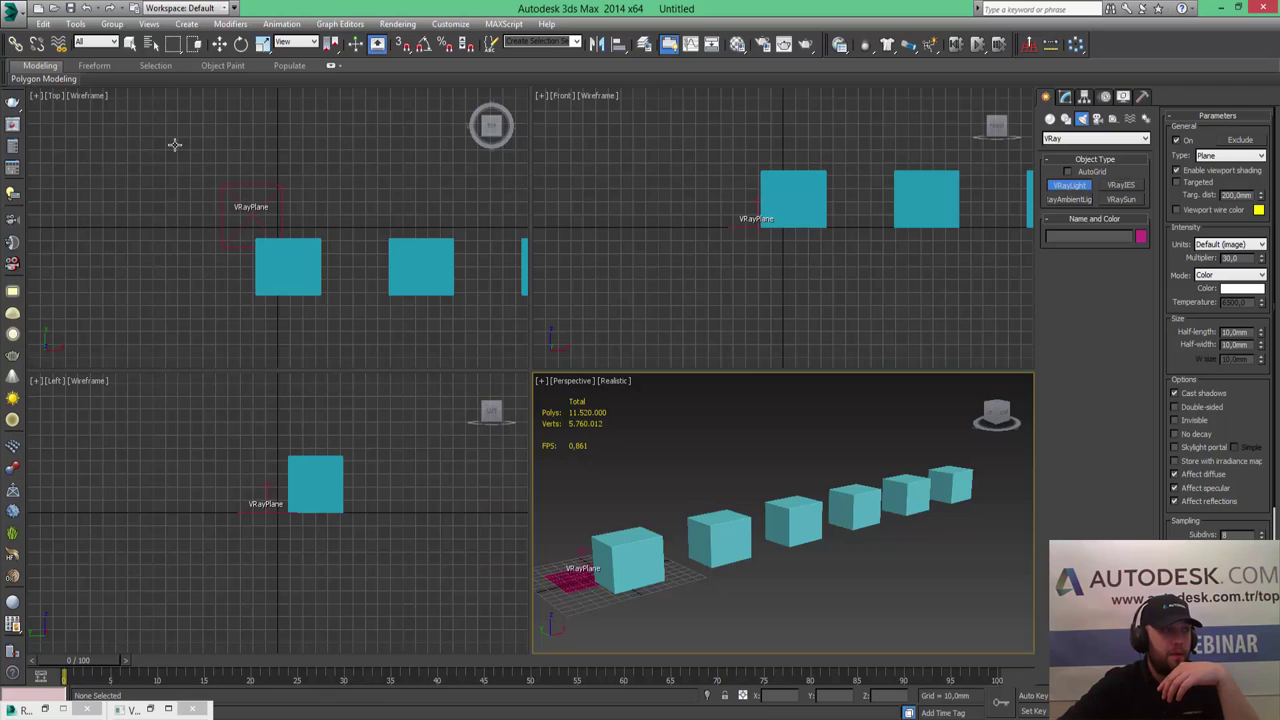
mouse_move(249, 403)
mouse_down()
mouse_move(389, 541)
mouse_move(378, 583)
mouse_up()
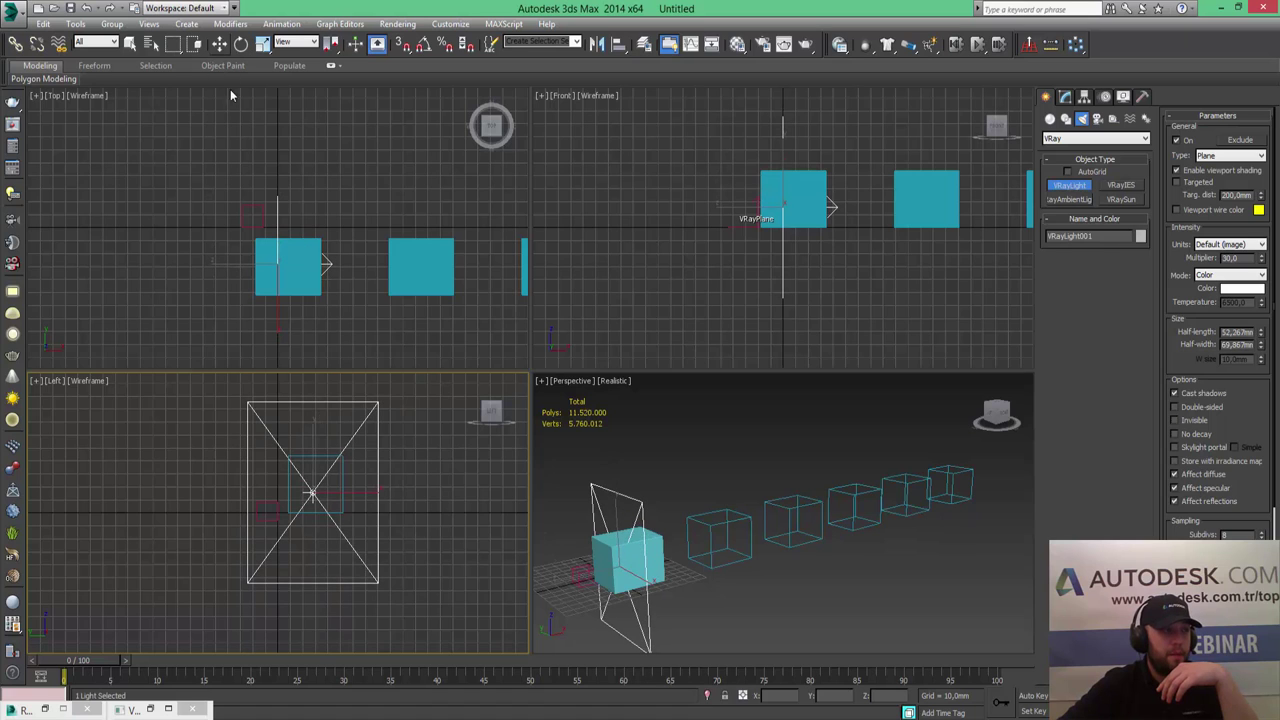
click(219, 44)
right_click(401, 253)
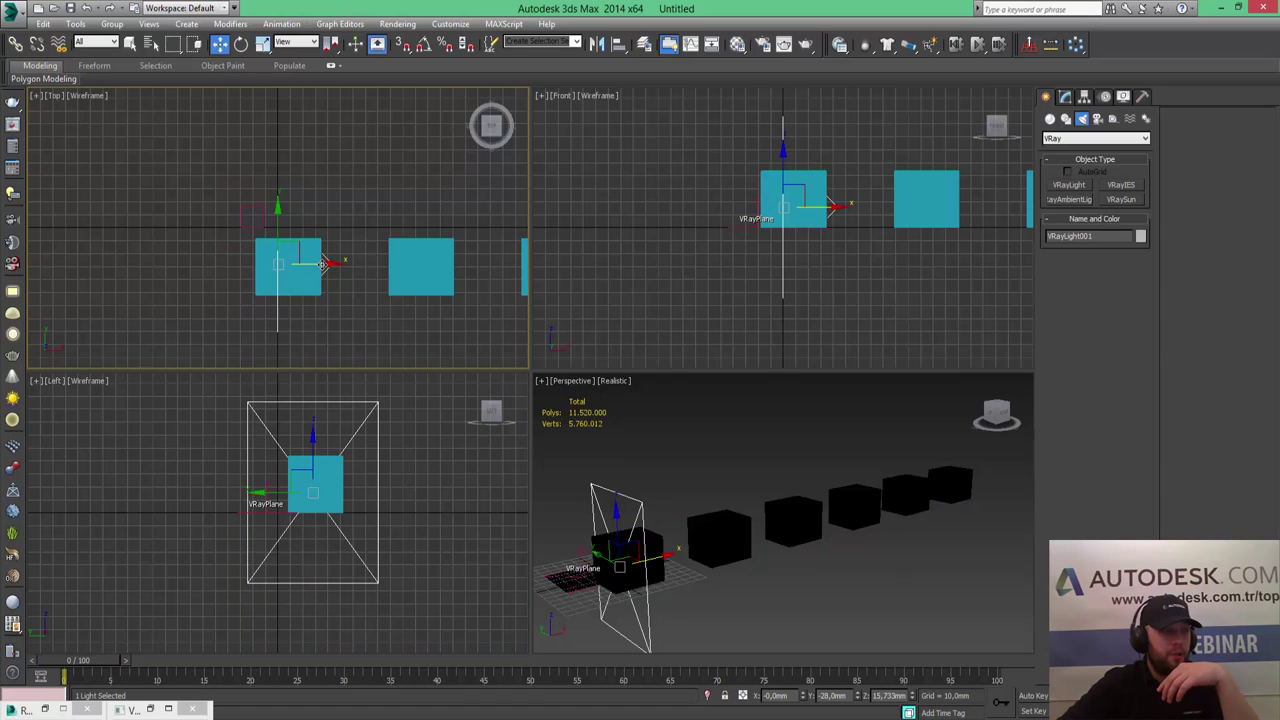
- Move the light left of the first box and rotate it -90° to face the row
drag(323, 263, 256, 284)
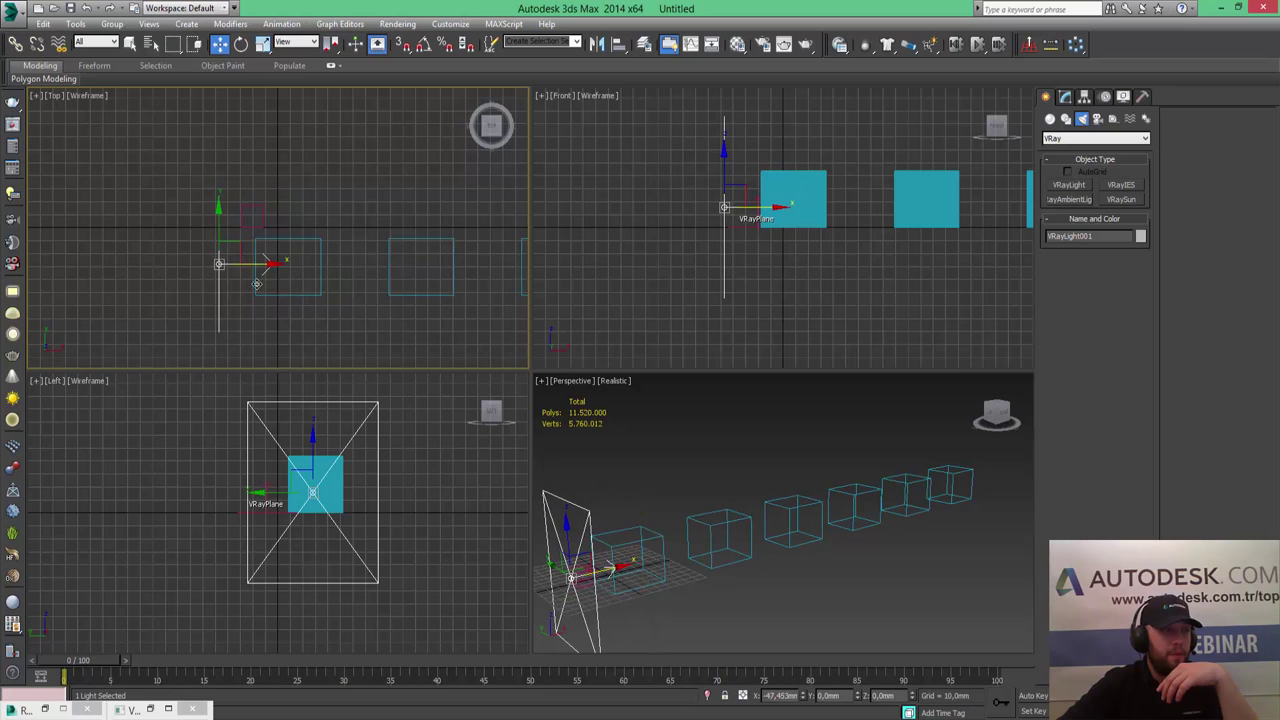
drag(256, 284, 236, 284)
right_click(435, 437)
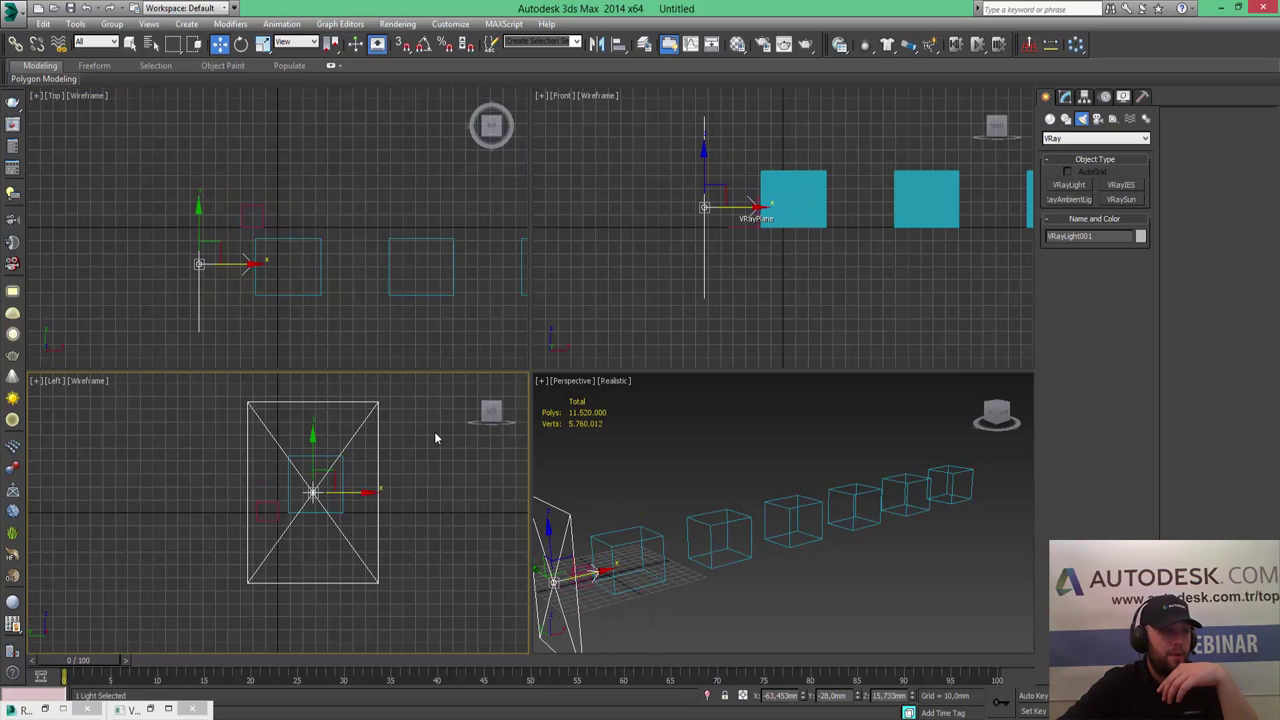
scroll(435, 437, down, 4)
middle_drag(435, 437, 346, 499)
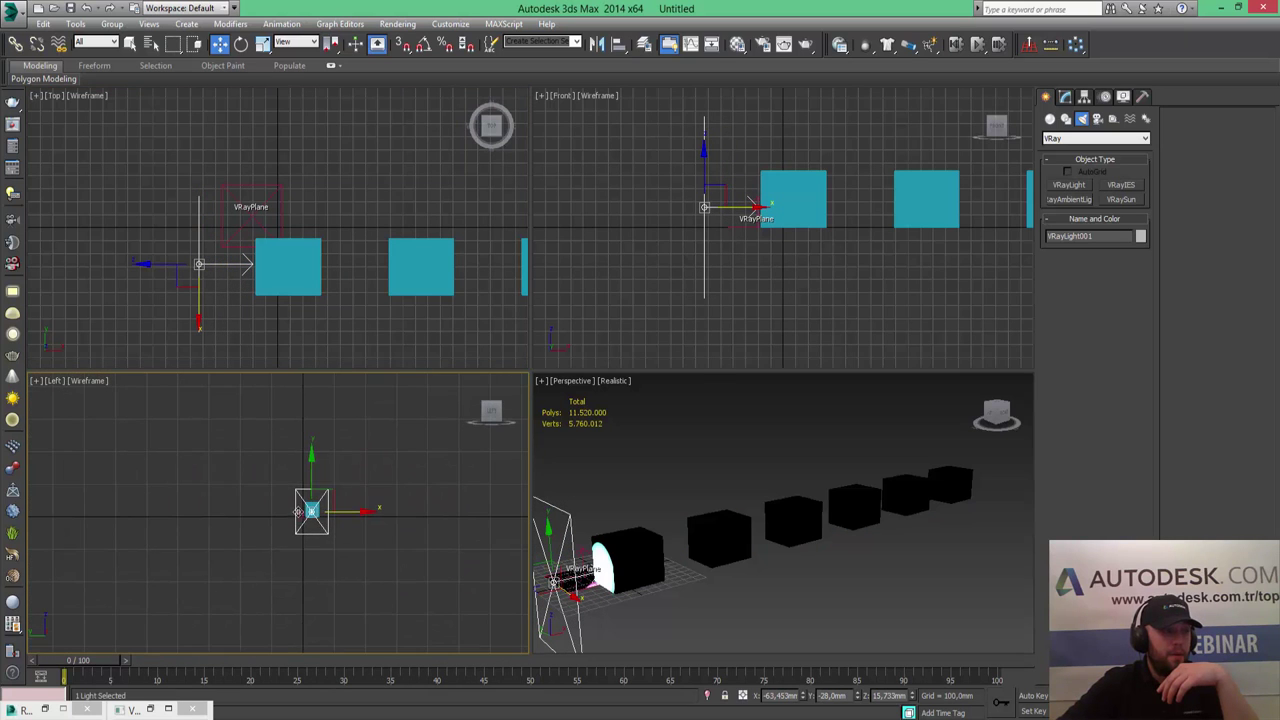
drag(311, 476, 311, 442)
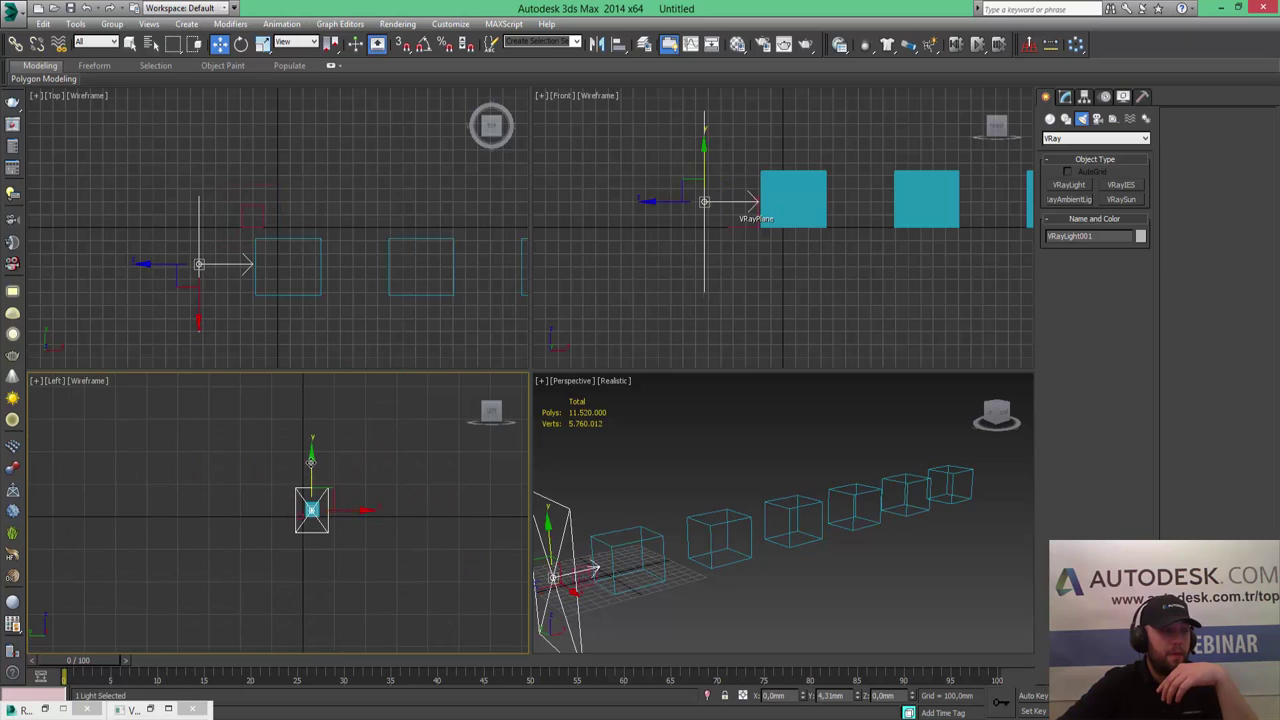
right_click(311, 442)
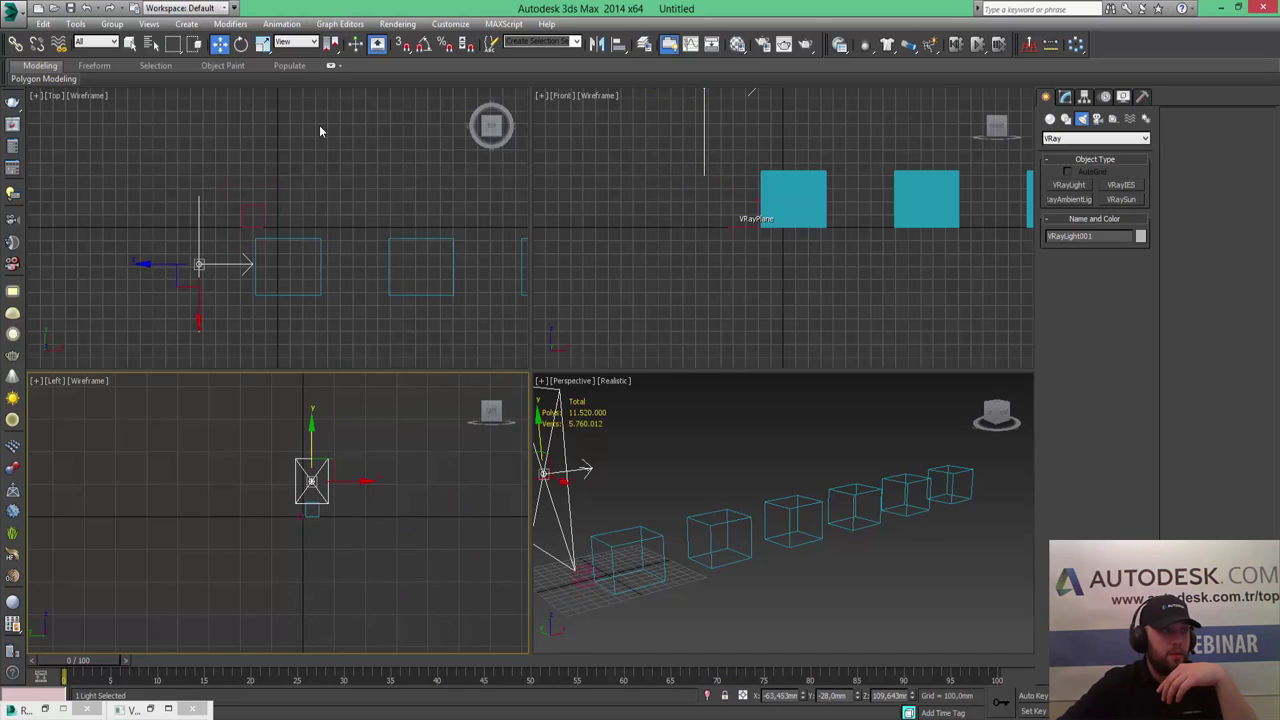
click(241, 44)
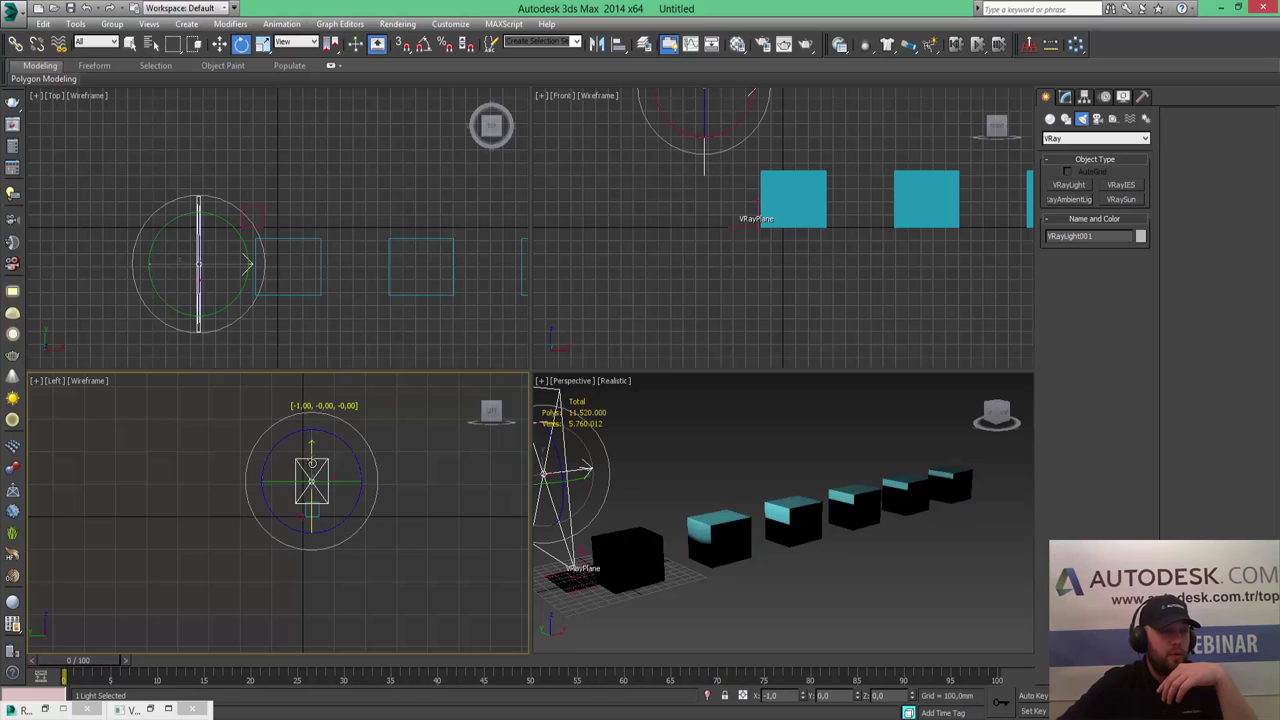
drag(311, 445, 641, 517)
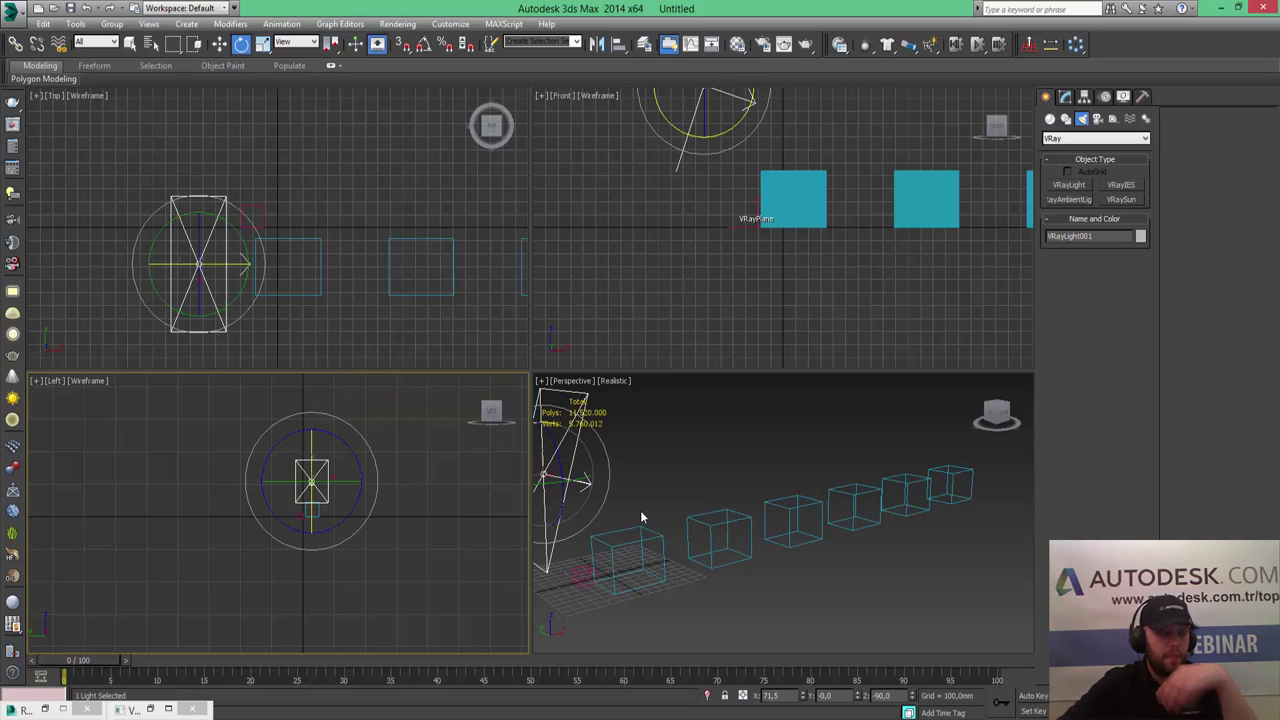
click(397, 23)
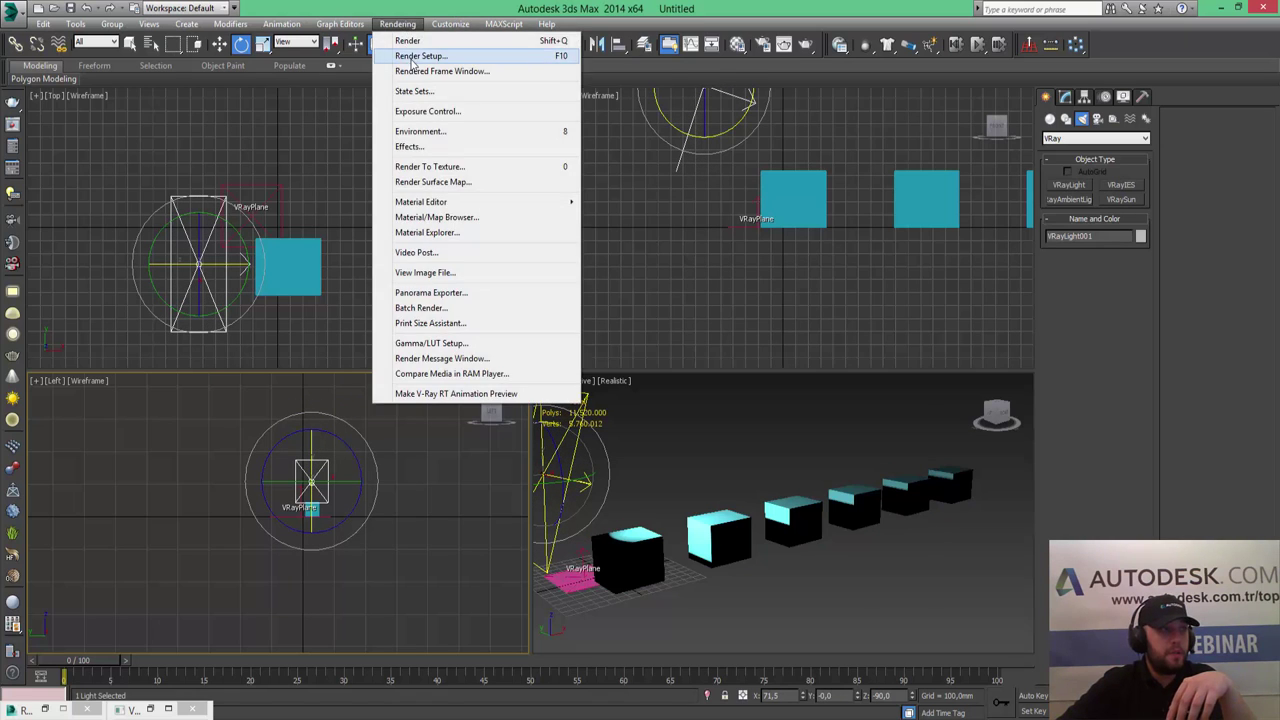
click(418, 56)
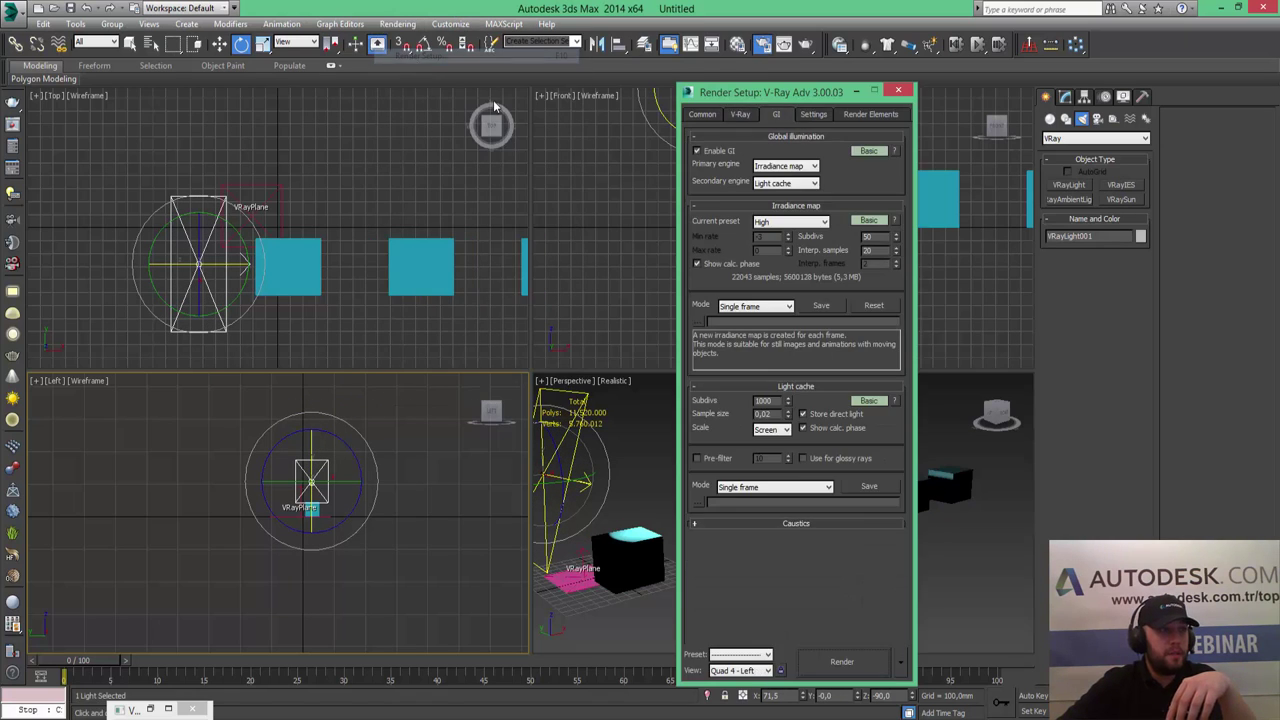
click(740, 114)
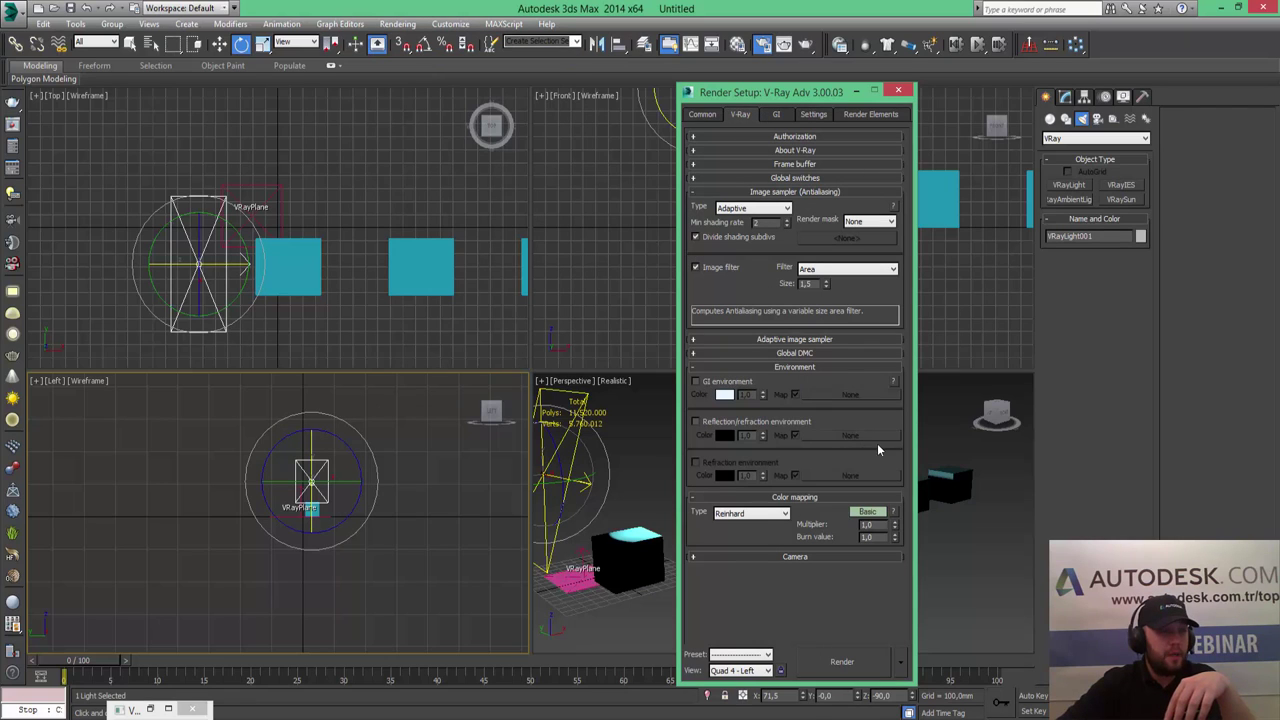
click(900, 91)
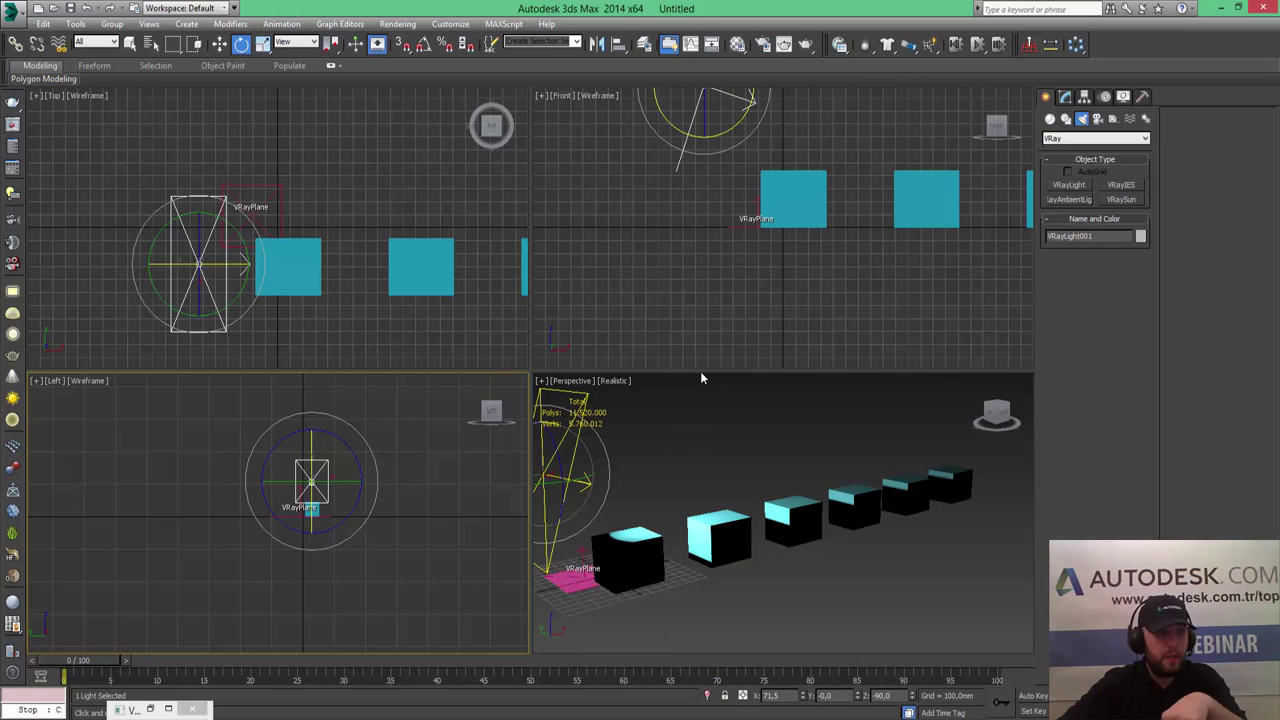
- Make the material a VRayMtl with a white reflection colour
key(m)
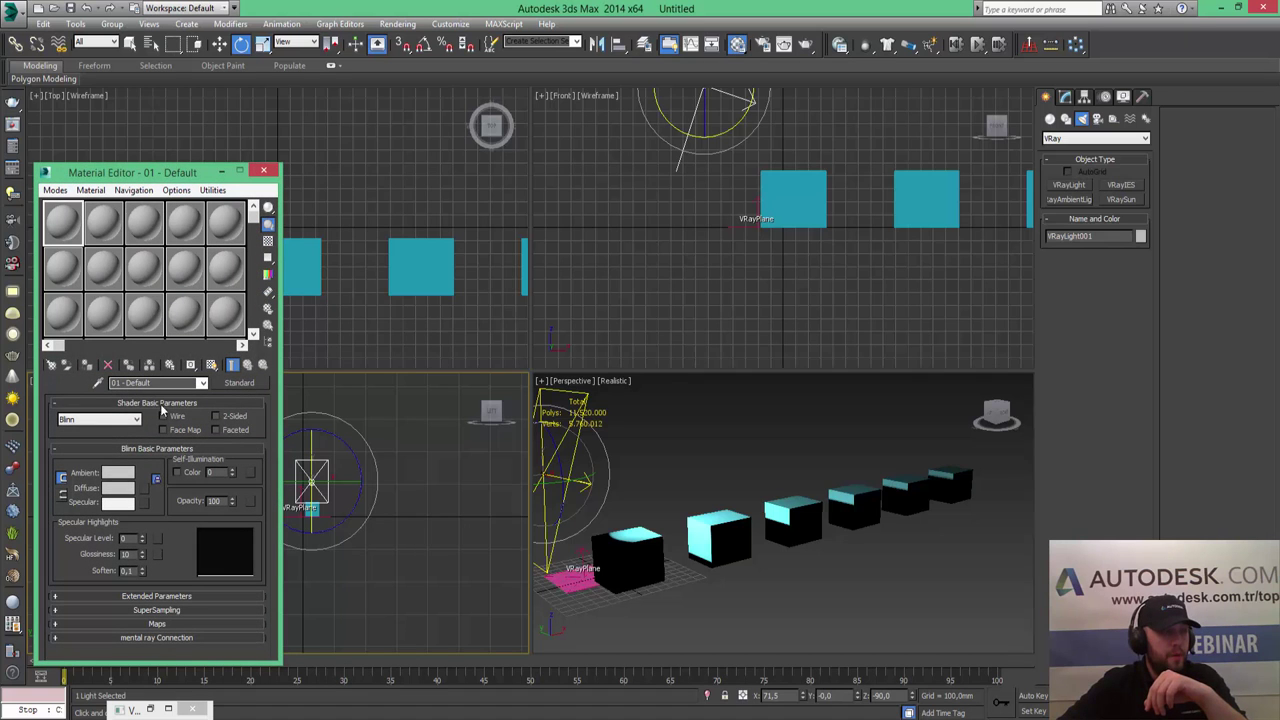
click(240, 383)
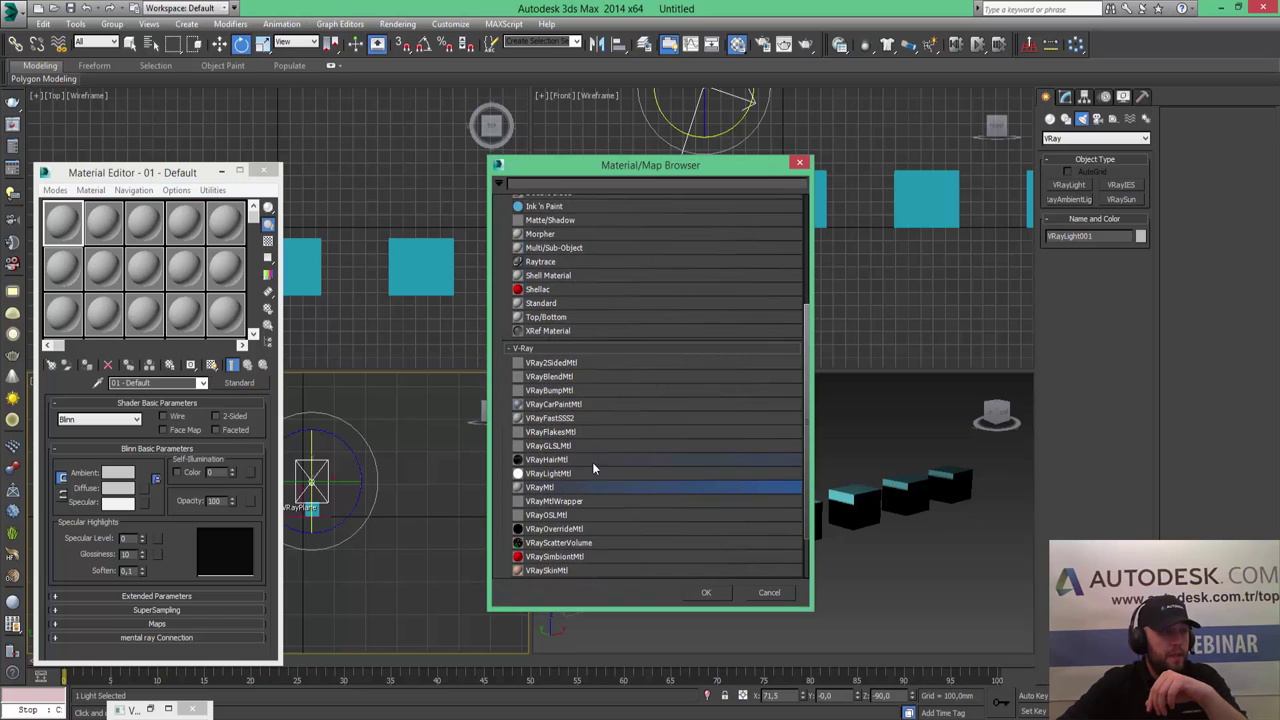
double_click(557, 488)
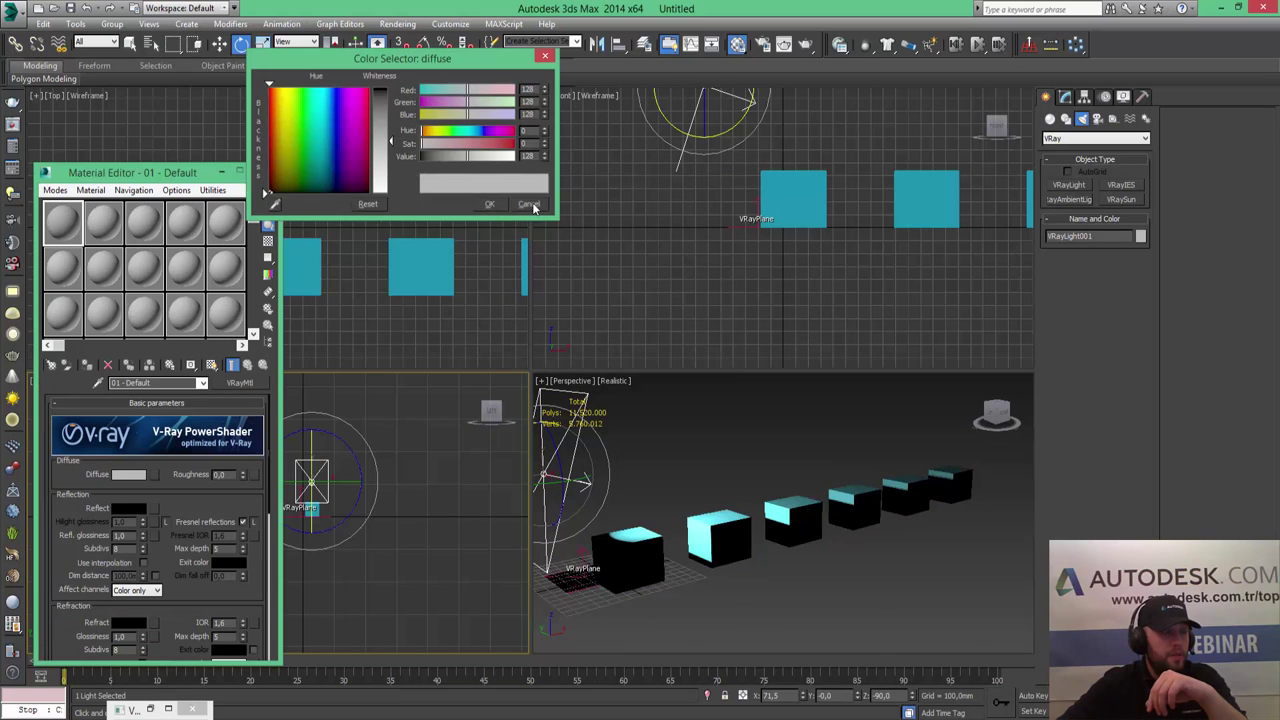
click(537, 206)
click(134, 508)
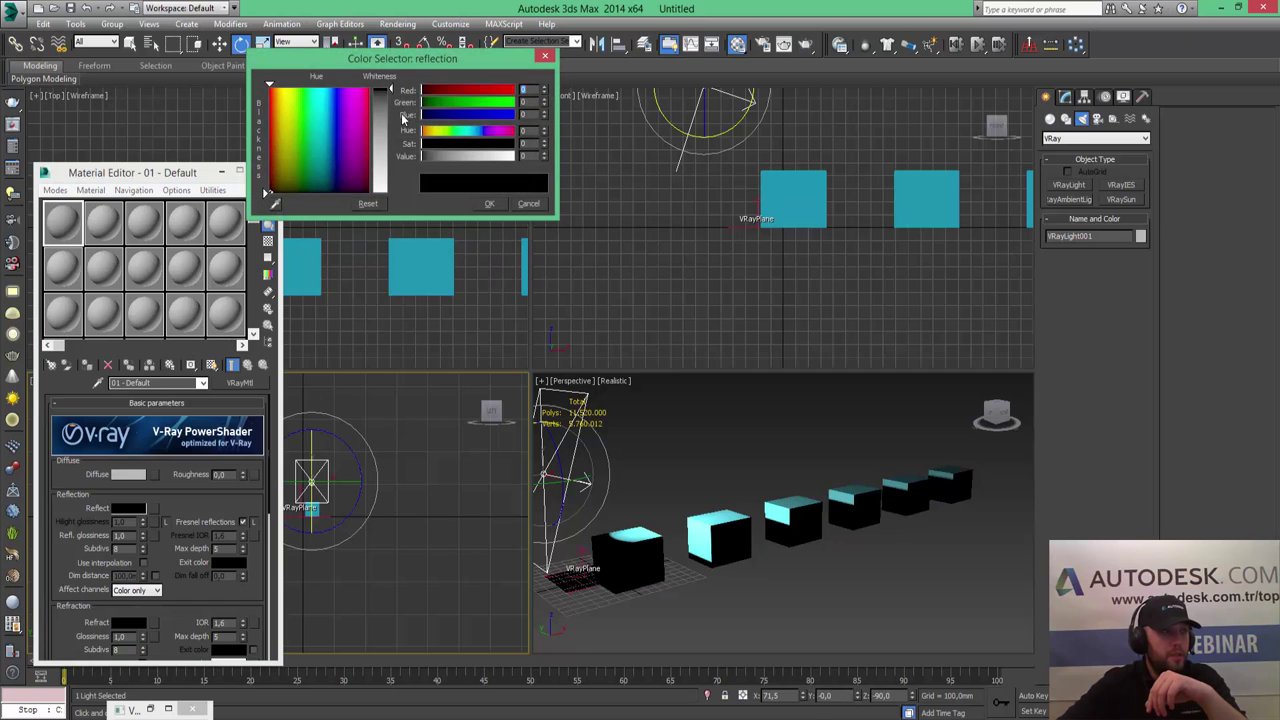
click(382, 92)
click(489, 203)
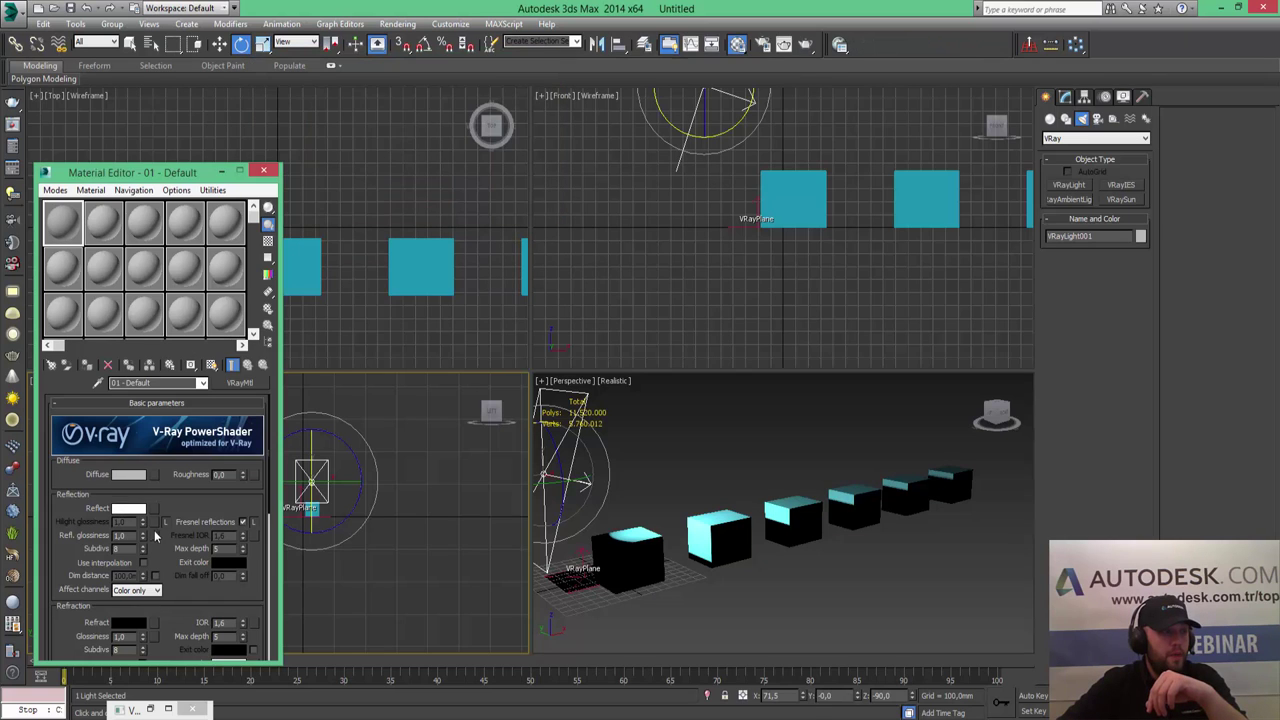
- Set reflection glossiness 0.9, subdivs 15, Phong BRDF, anisotropy 0.45 and rotation 45
double_click(122, 535)
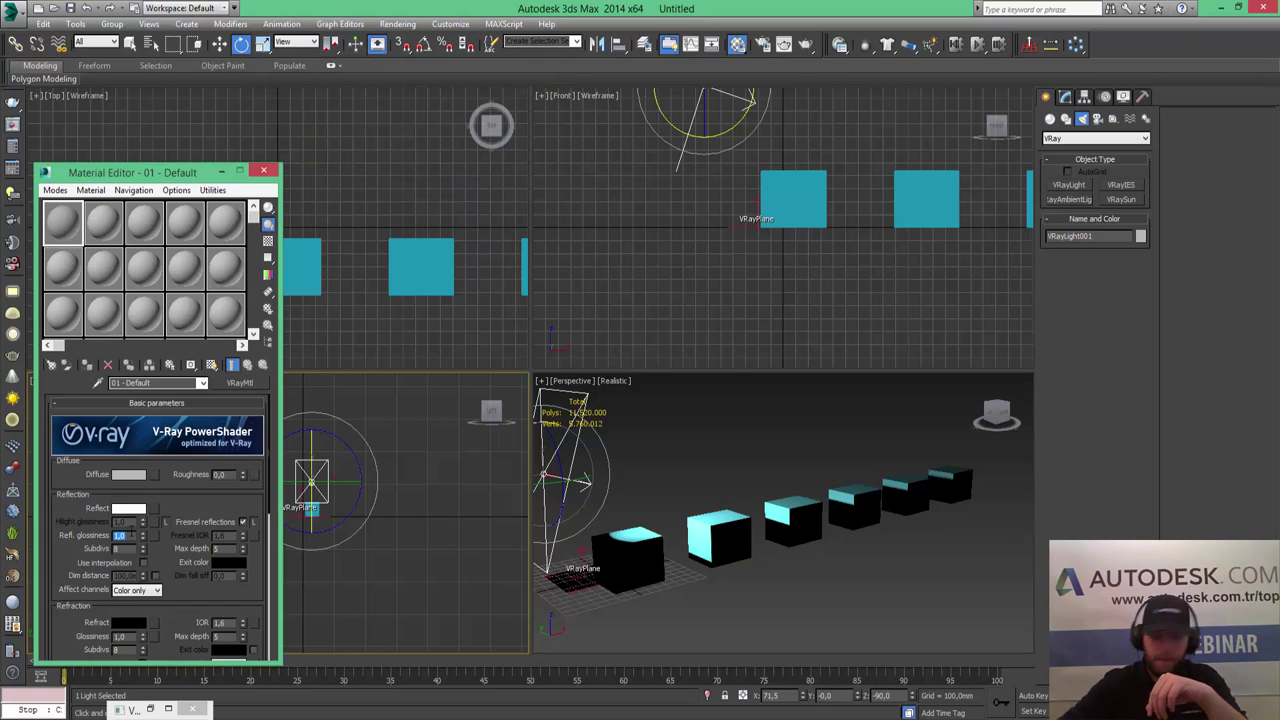
text(0,9)
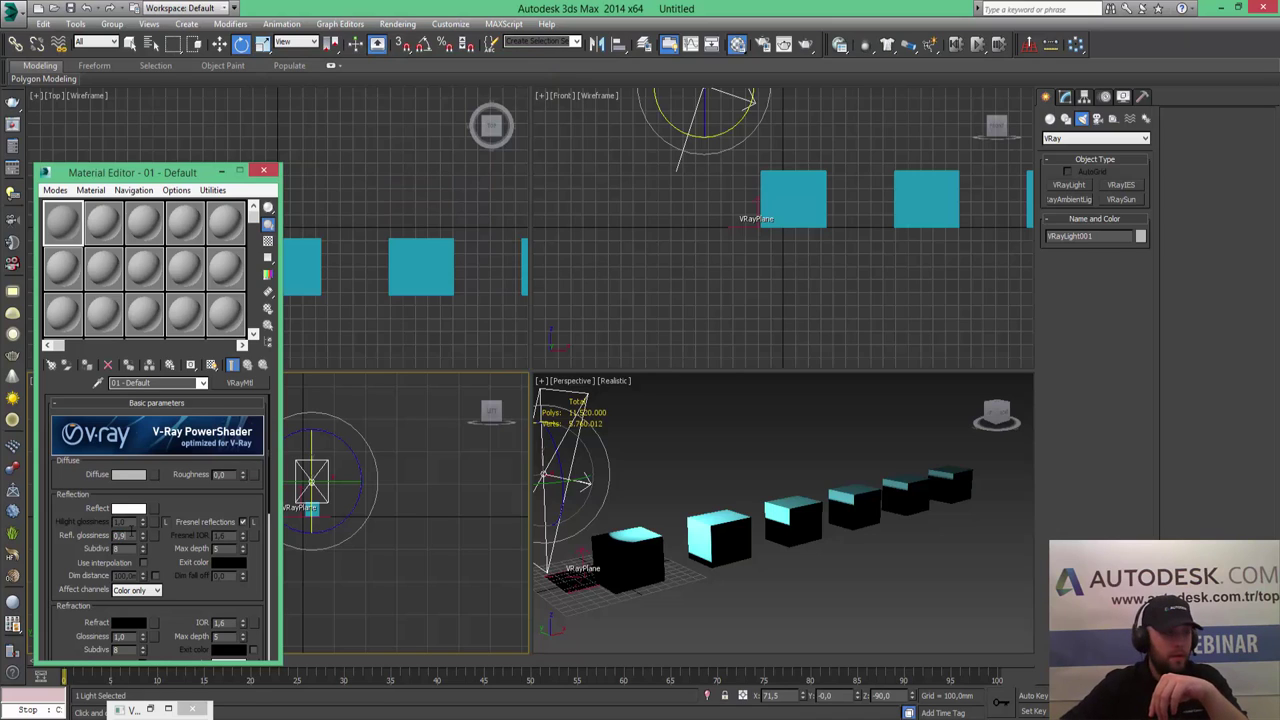
double_click(120, 549)
text(15)
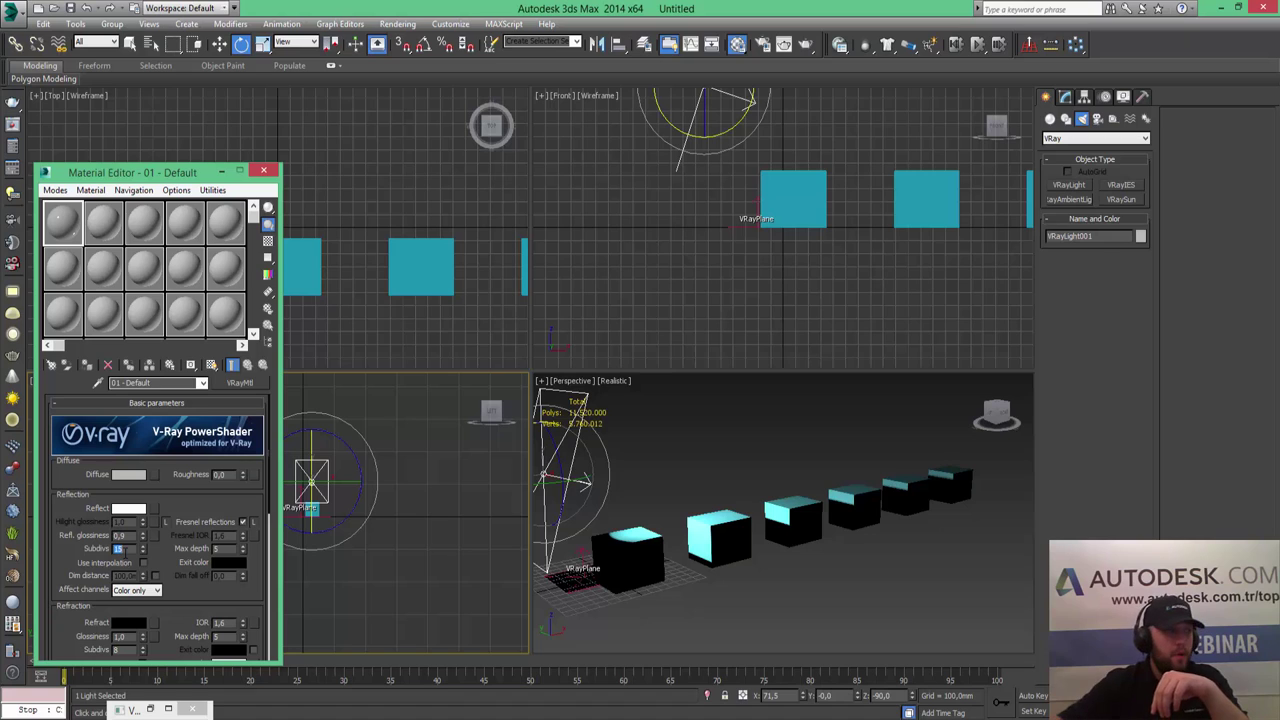
drag(66, 645, 92, 294)
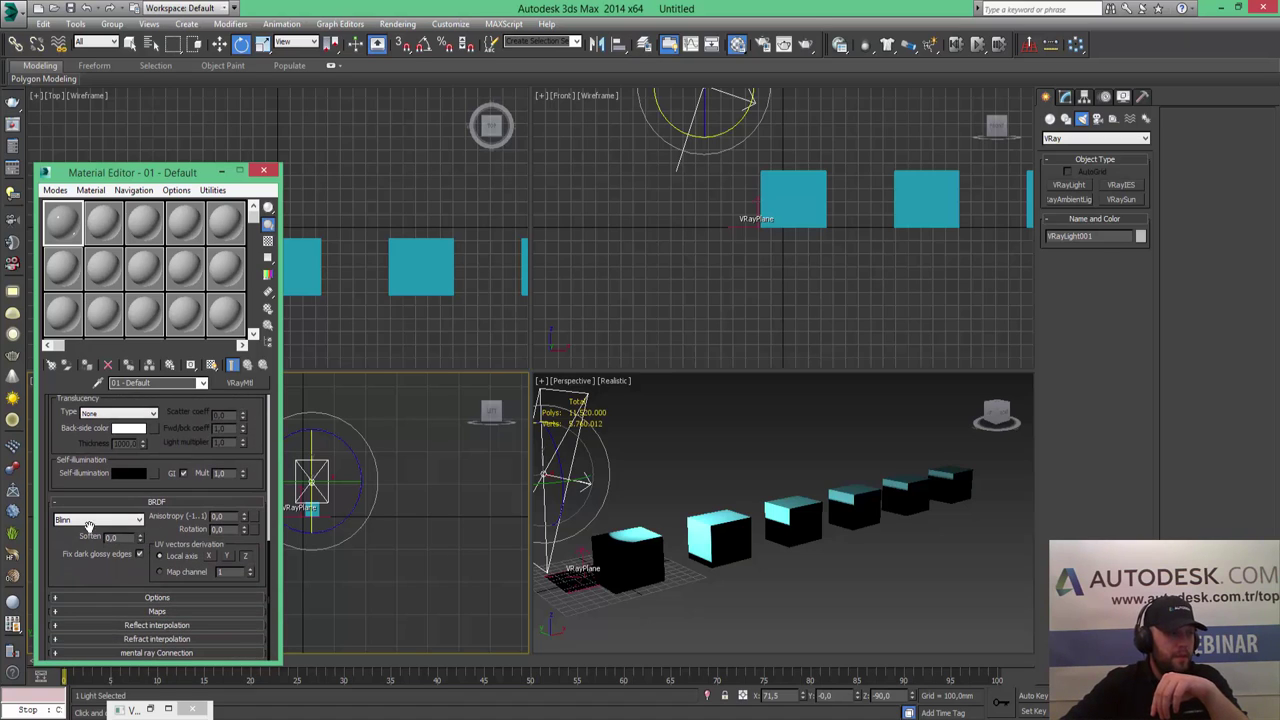
click(88, 520)
click(82, 531)
double_click(217, 516)
text(0,45)
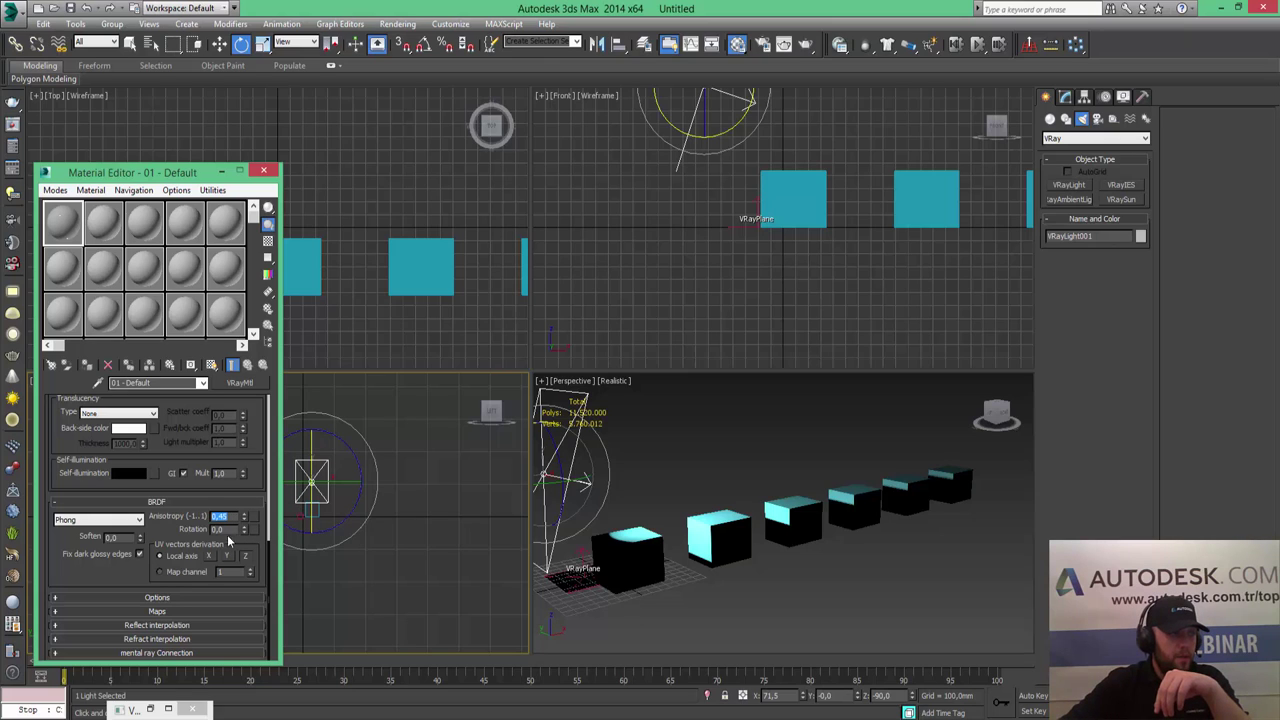
double_click(229, 529)
text(45)
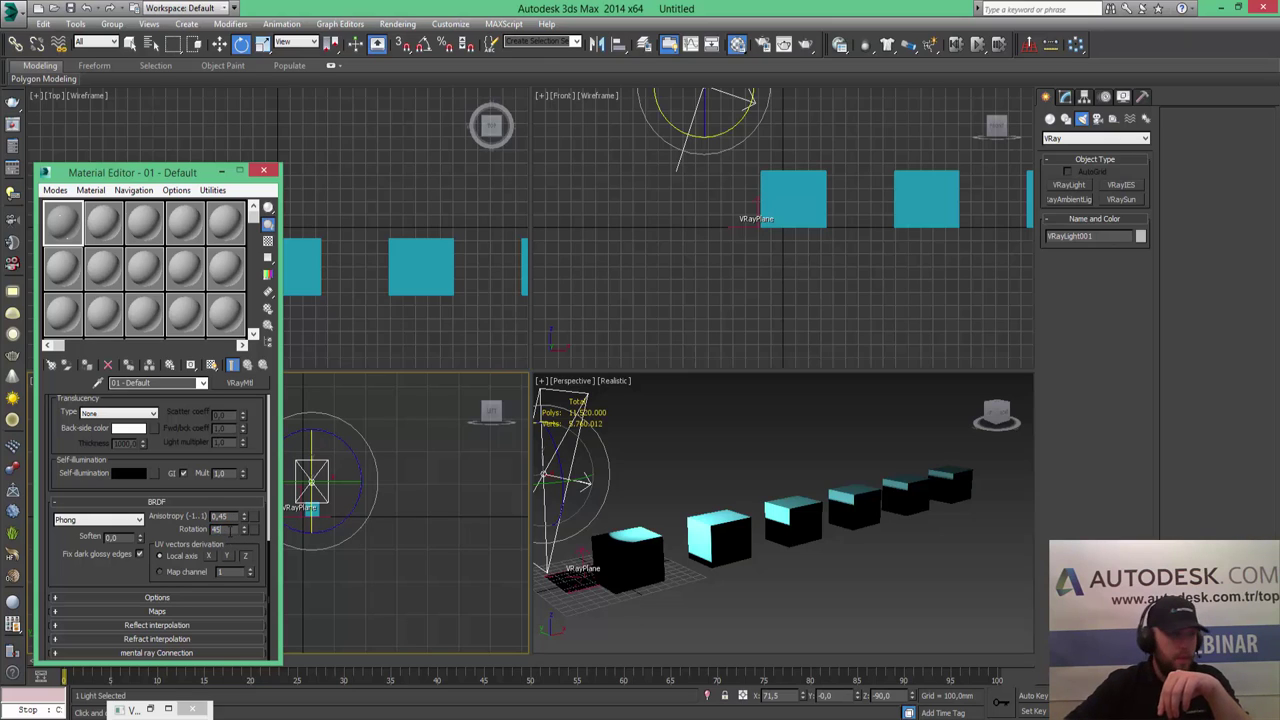
key(Return)
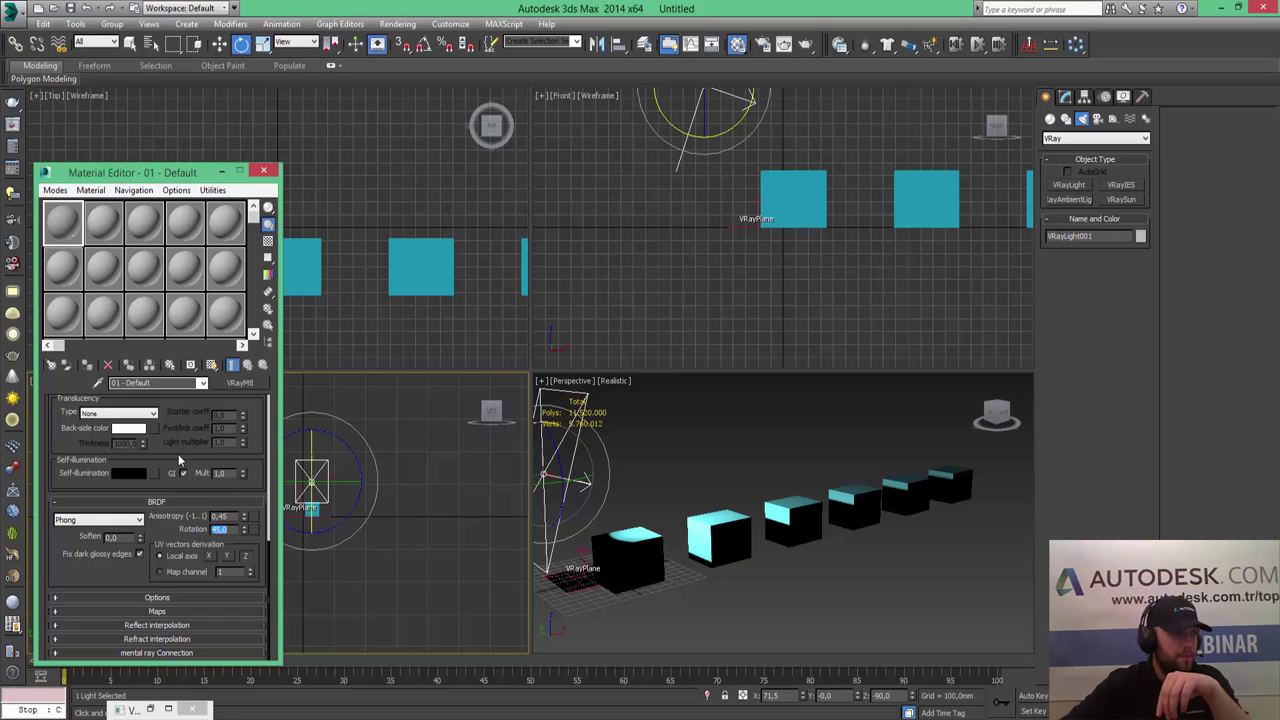
- Select all six boxes and assign the VRayMtl material to them
scroll(178, 459, up, 3)
scroll(240, 537, up, 3)
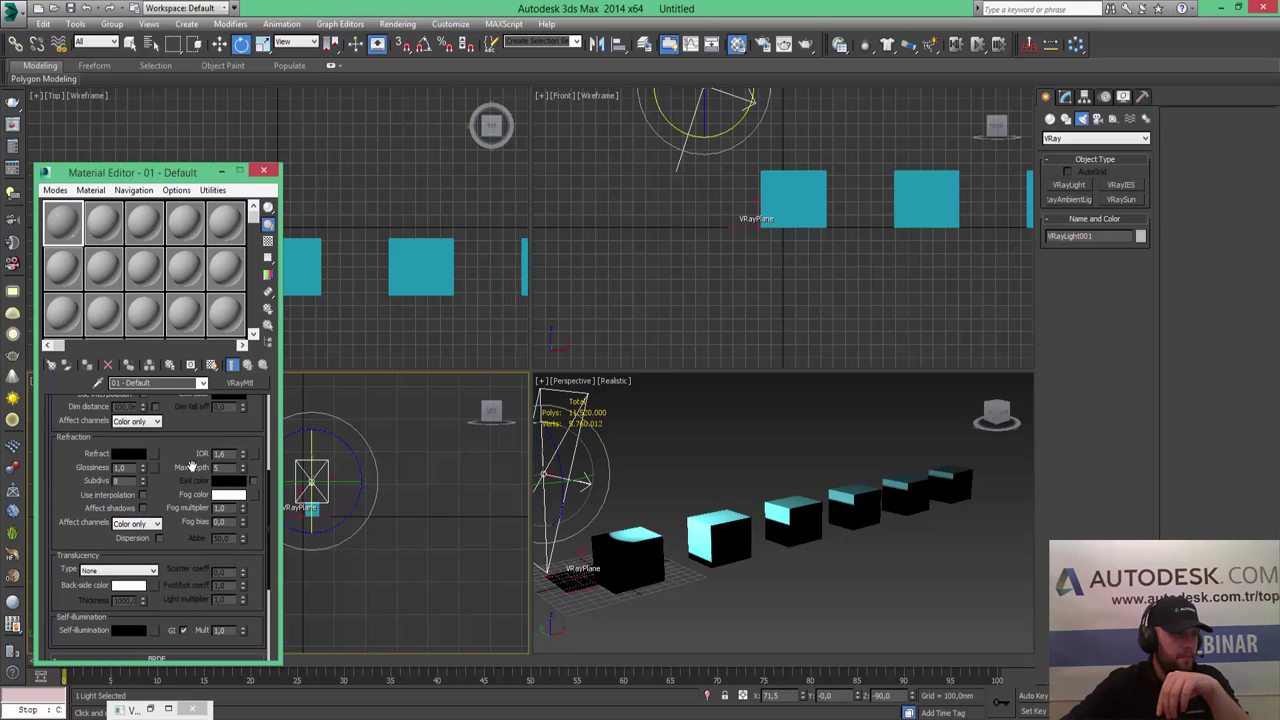
scroll(175, 457, up, 5)
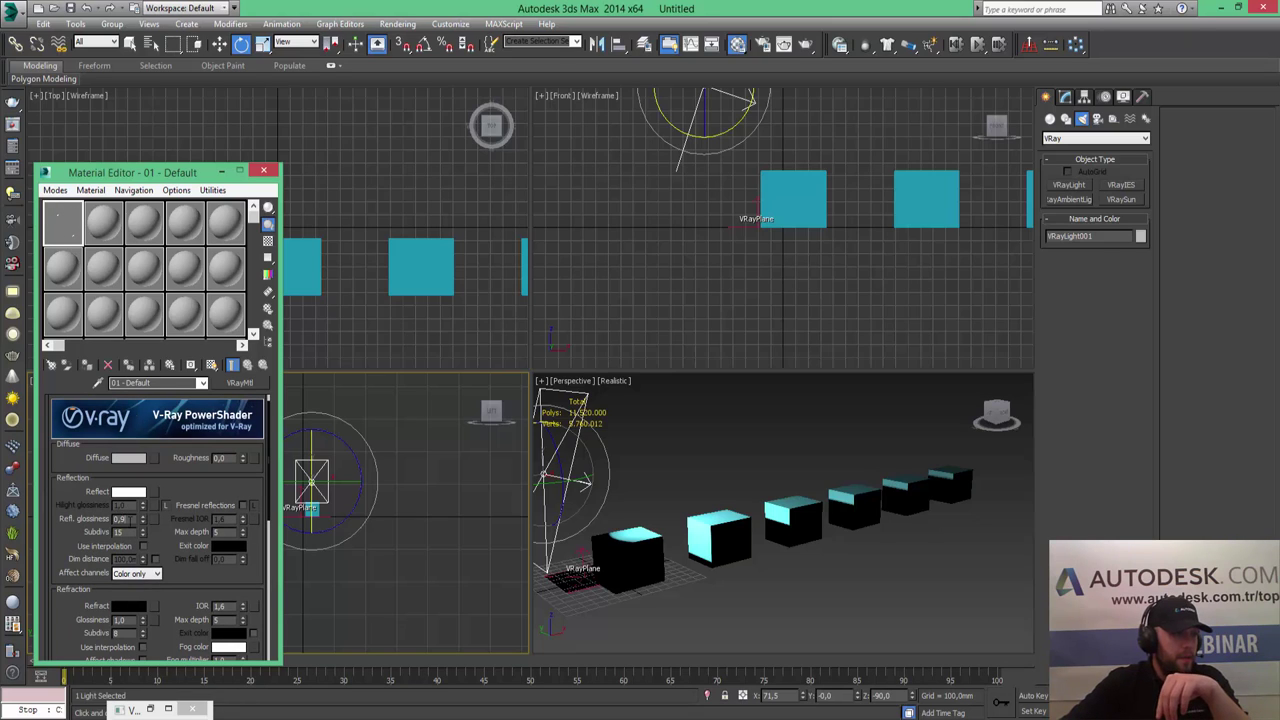
click(641, 543)
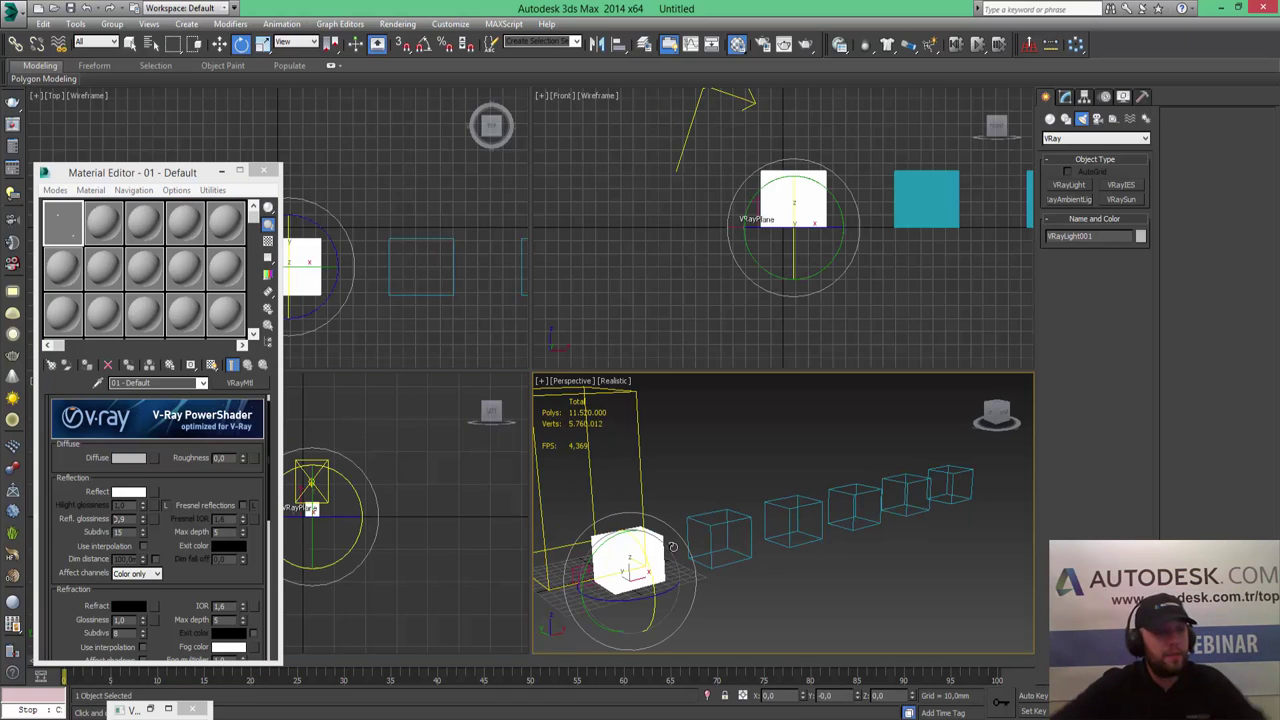
ctrl+click(735, 533)
ctrl+click(815, 512)
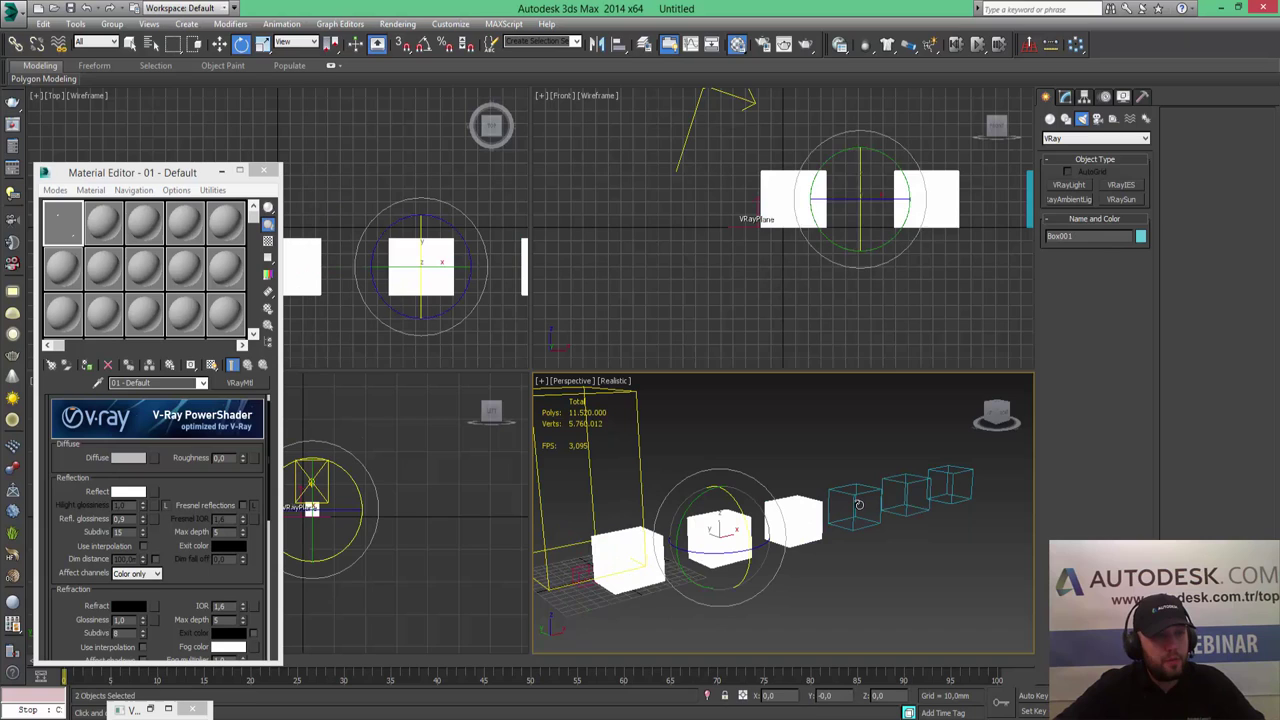
ctrl+click(916, 488)
ctrl+click(939, 486)
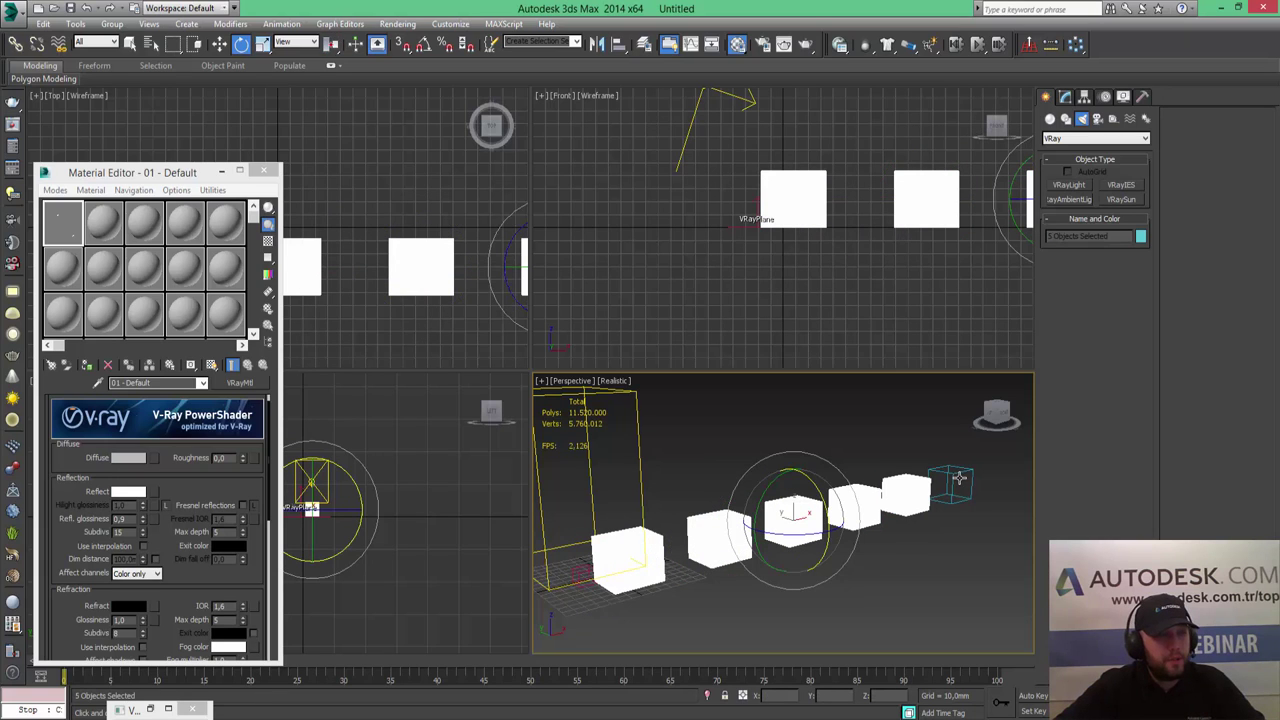
ctrl+click(958, 479)
click(87, 365)
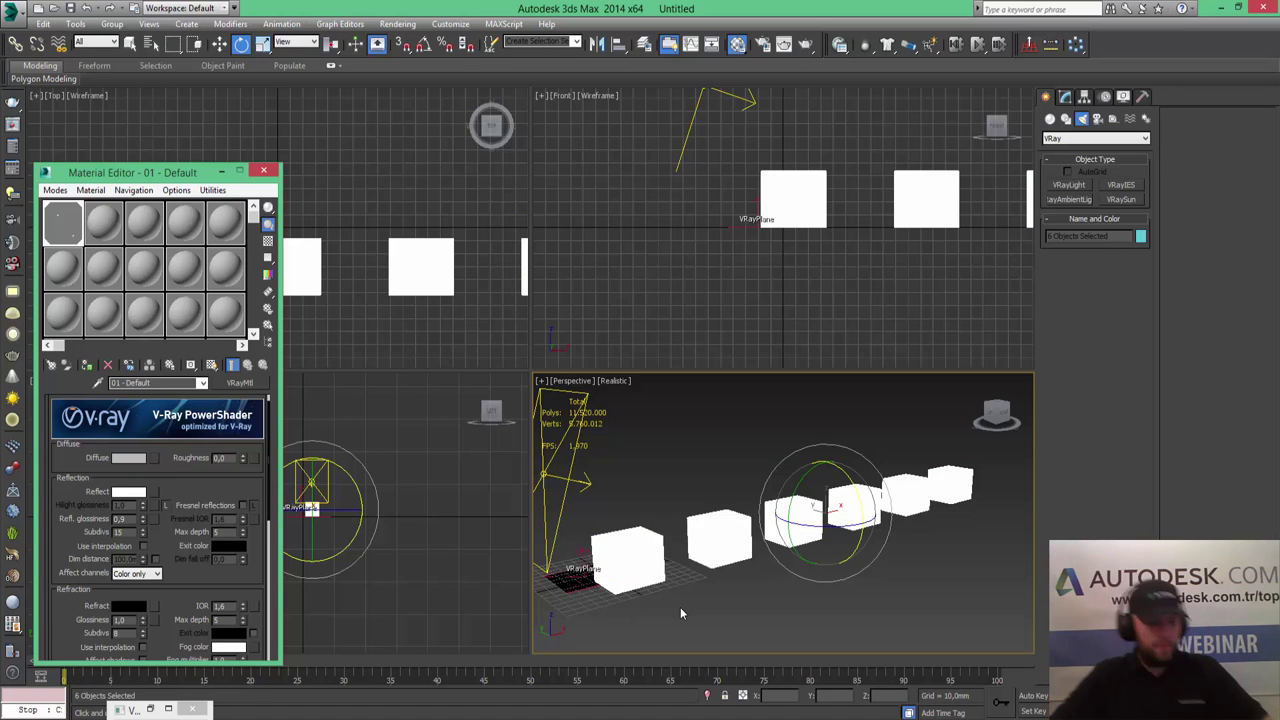
- Render the six-box scene in V-Ray at 640x480, then refocus the main window
key(shift+q)
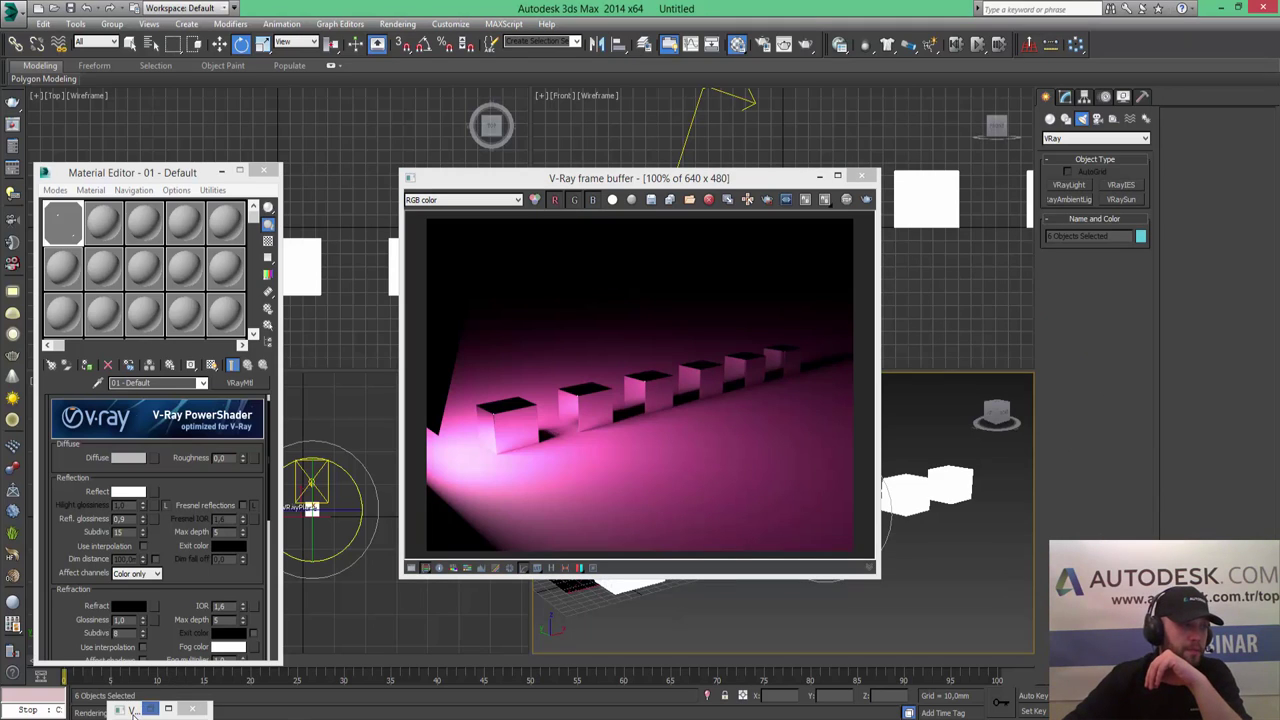
click(170, 716)
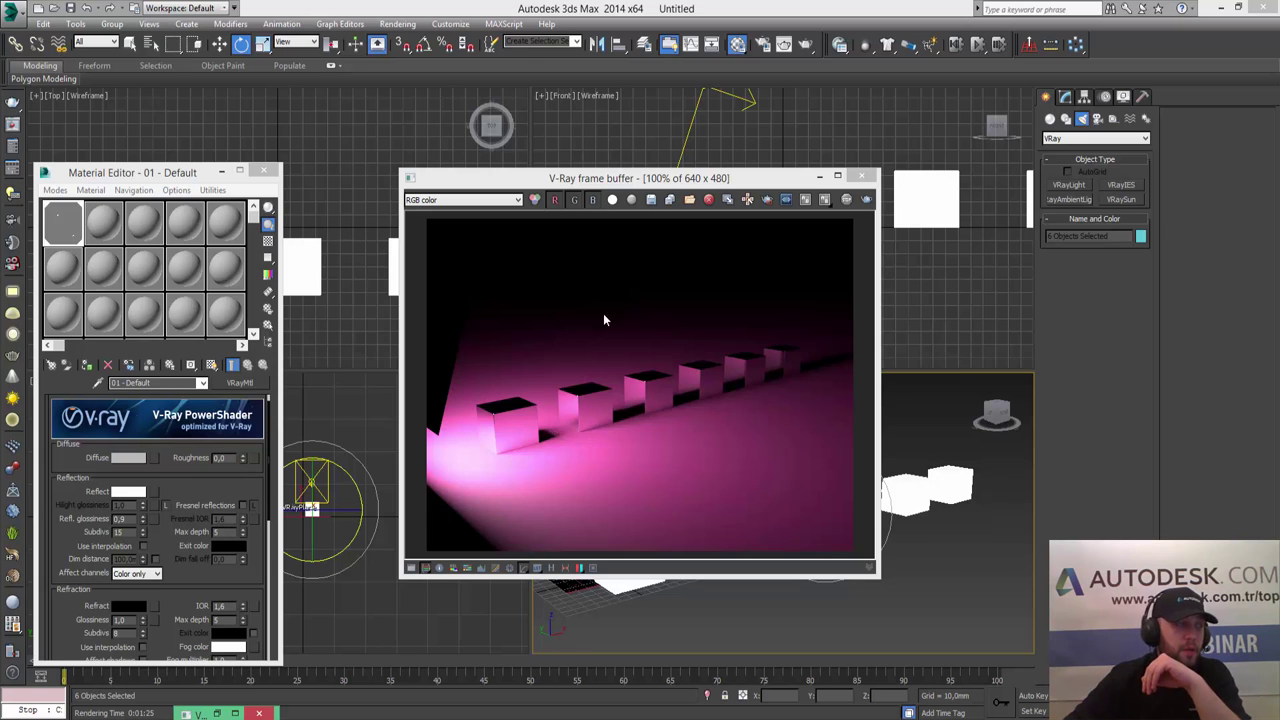
- Set the V-Ray light's shadow subdivs to 32 in the Light Lister
click(12, 191)
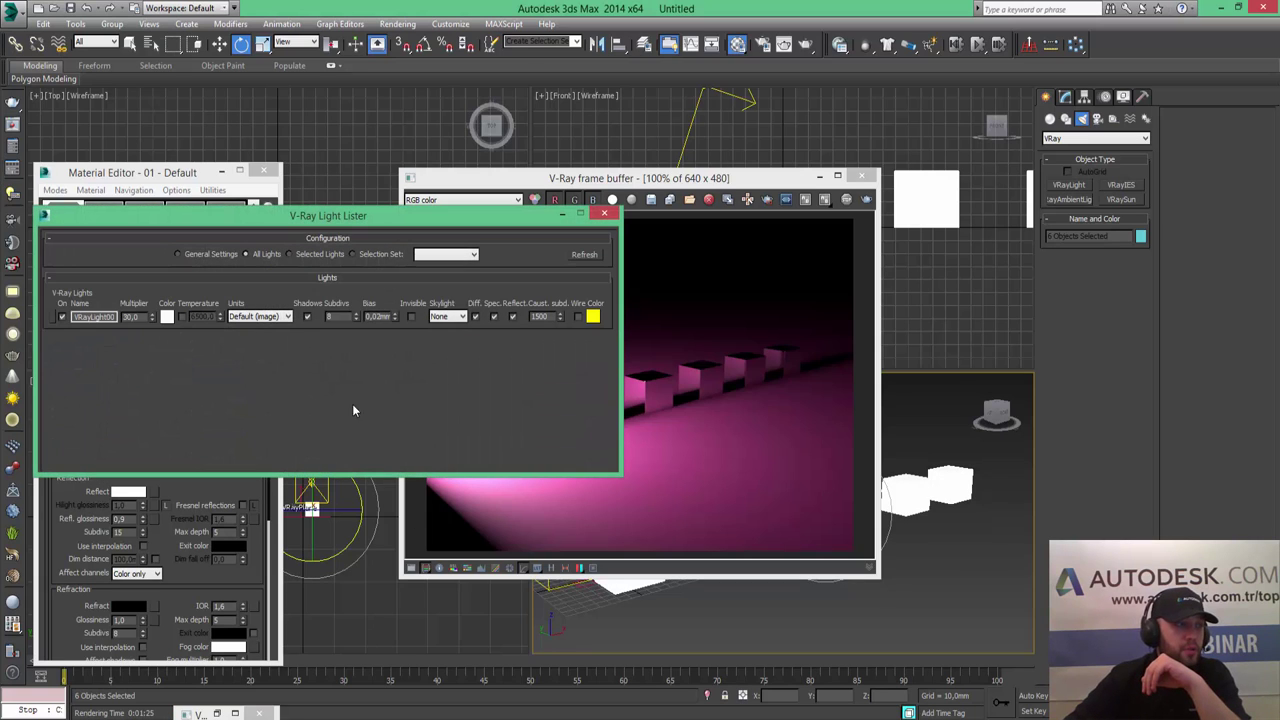
double_click(333, 317)
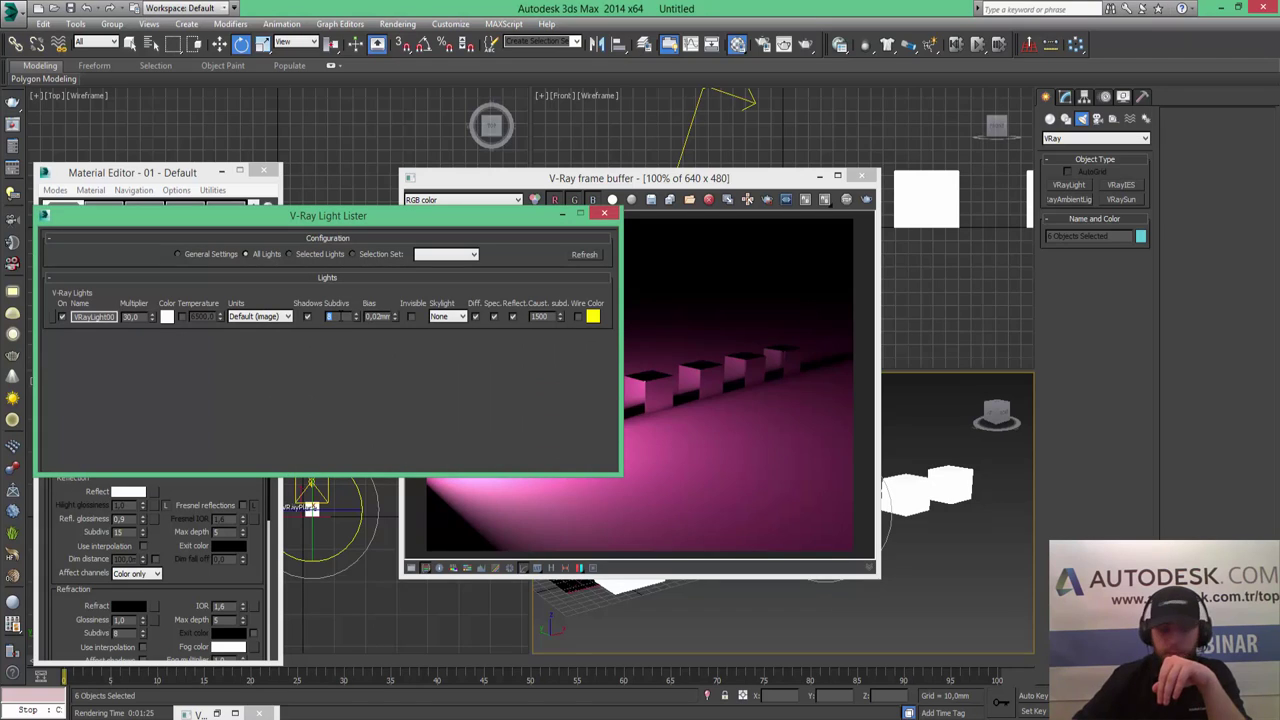
text(32)
key(Return)
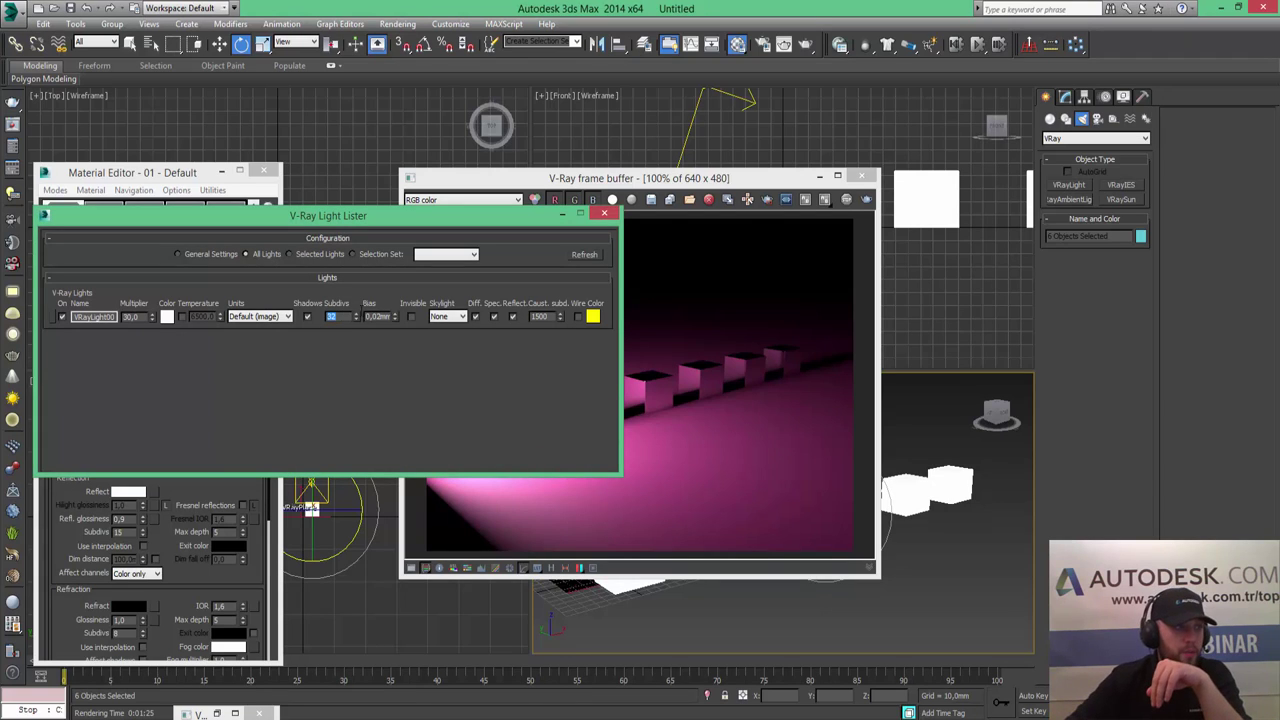
click(606, 214)
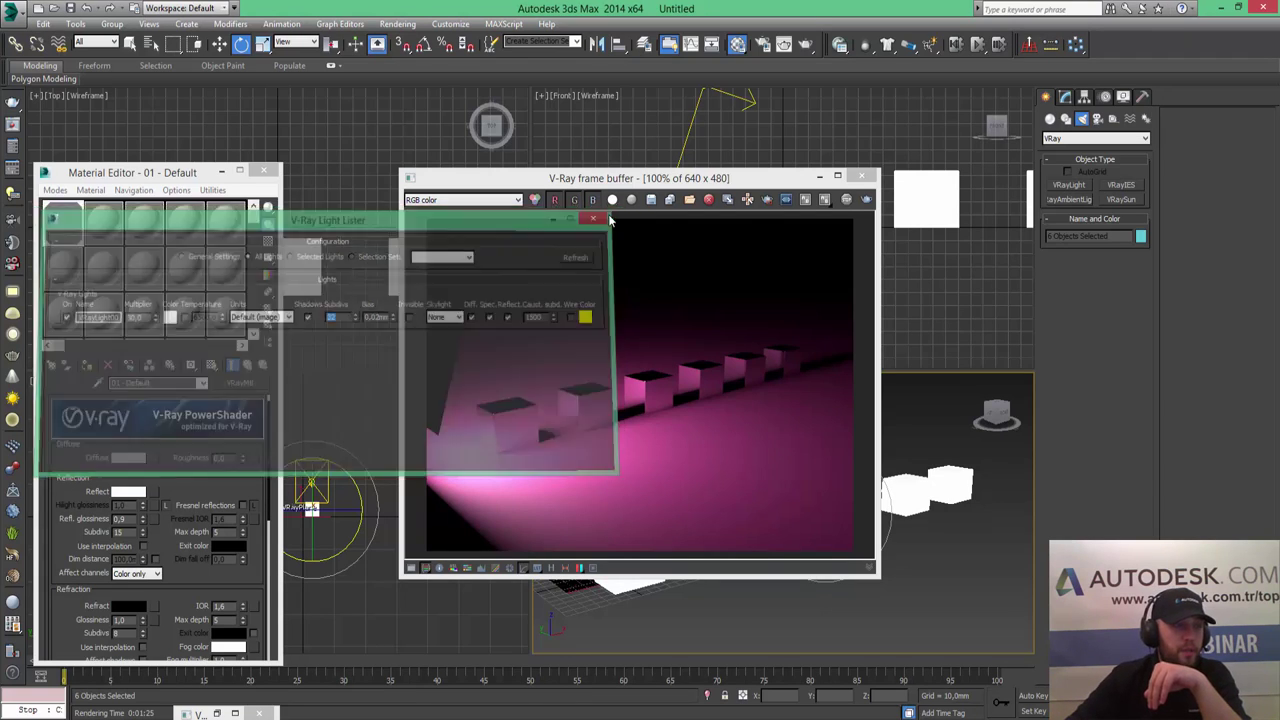
- In Render Setup, review the GI settings and set the minimum shading rate to 4
click(397, 23)
click(420, 56)
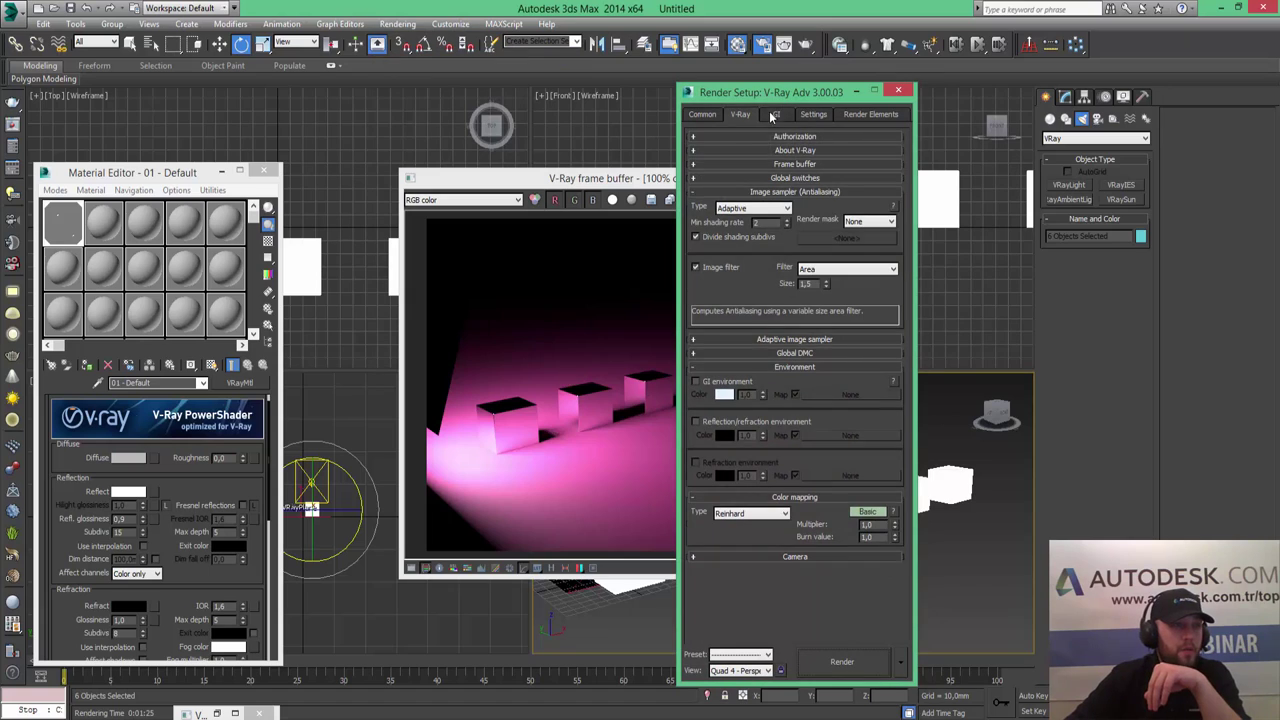
click(775, 114)
double_click(865, 236)
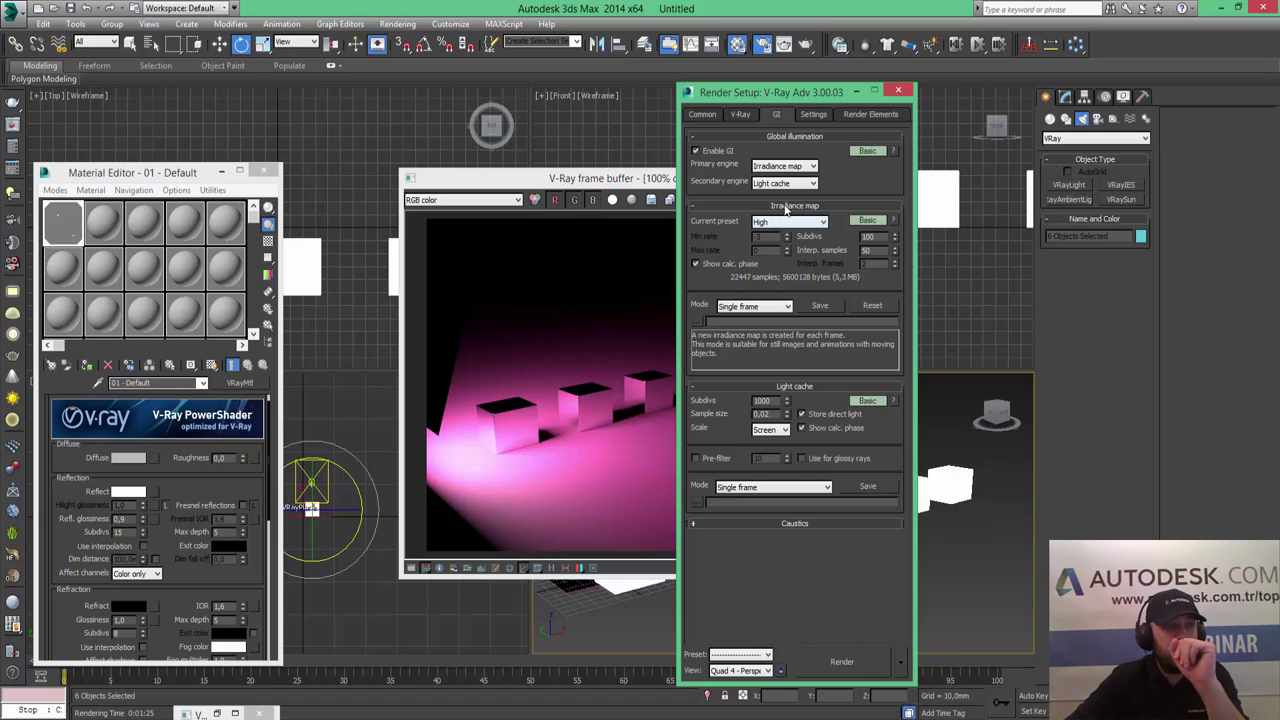
click(748, 115)
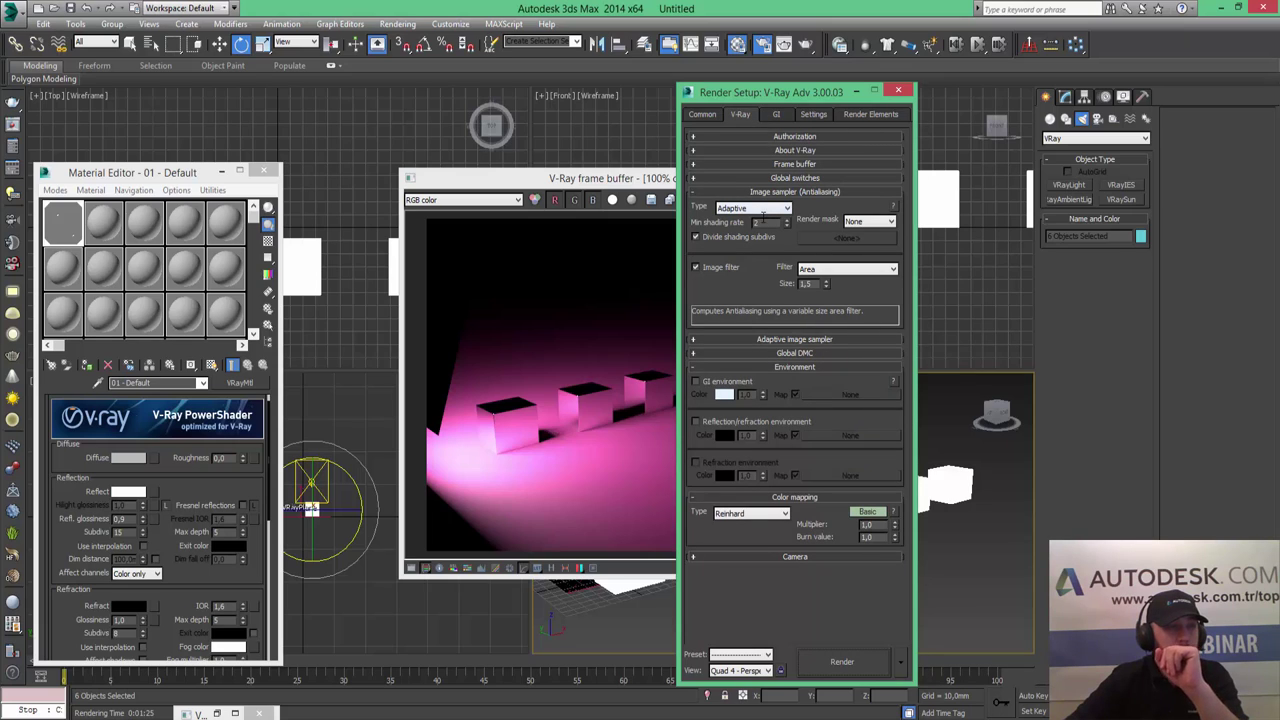
click(766, 222)
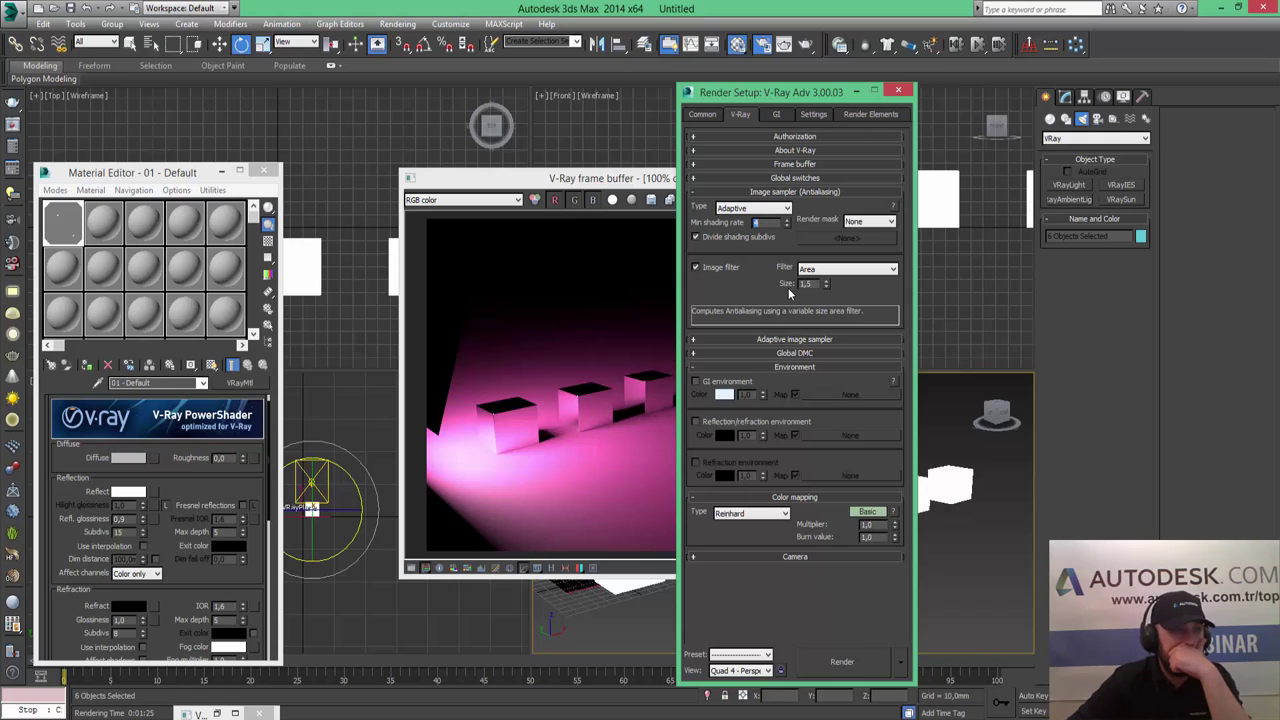
- Render the box scene again with 32 shadow subdivs and shading rate 4
click(843, 665)
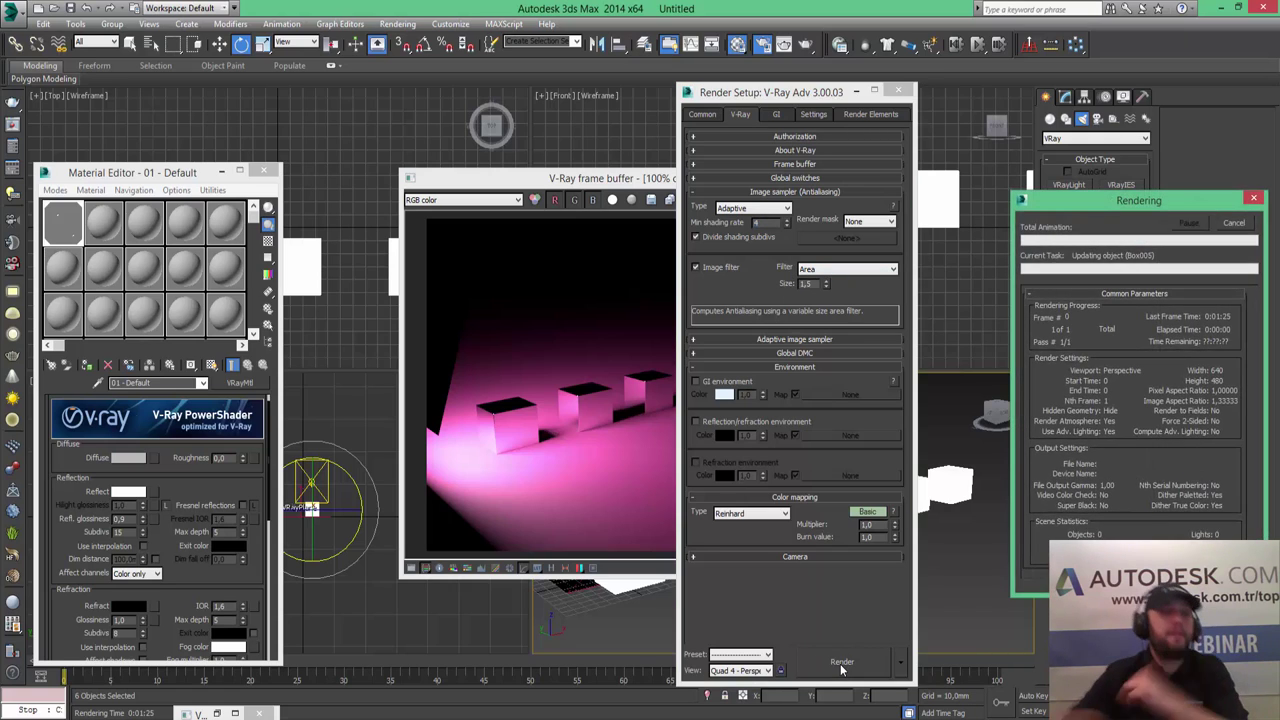